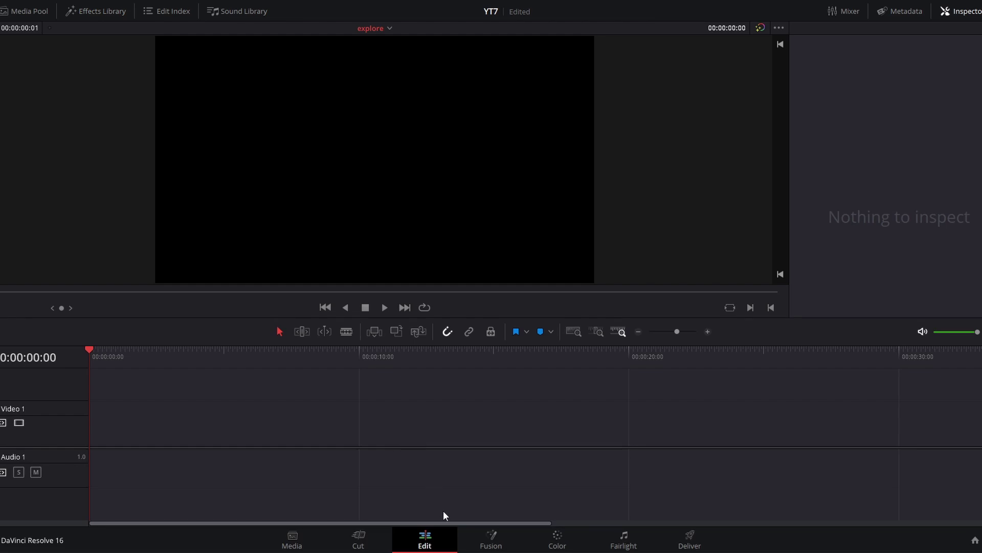
- Drag a Fusion Composition from the Effects Library onto the start of the Video 1 track
left_click(85, 11)
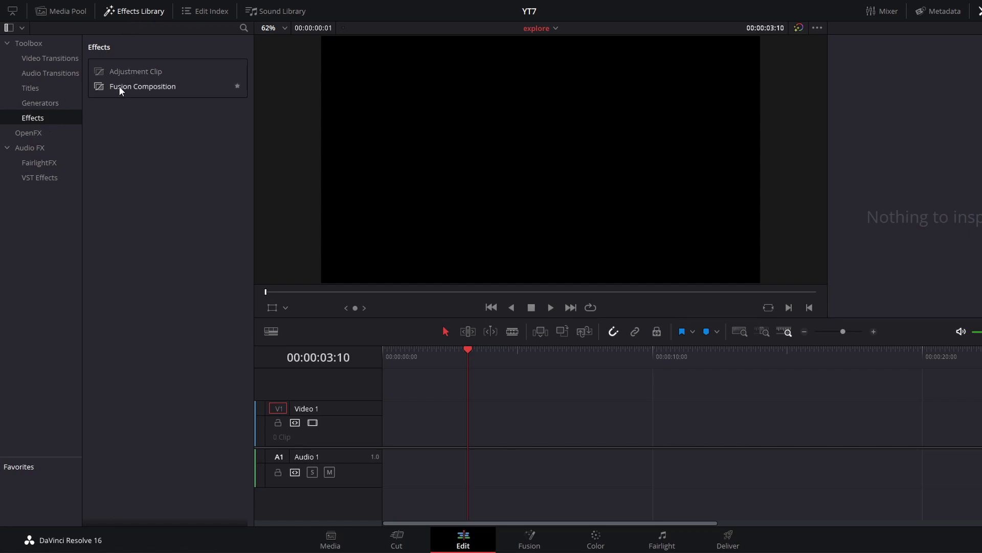
left_click_drag(120, 86, 412, 407)
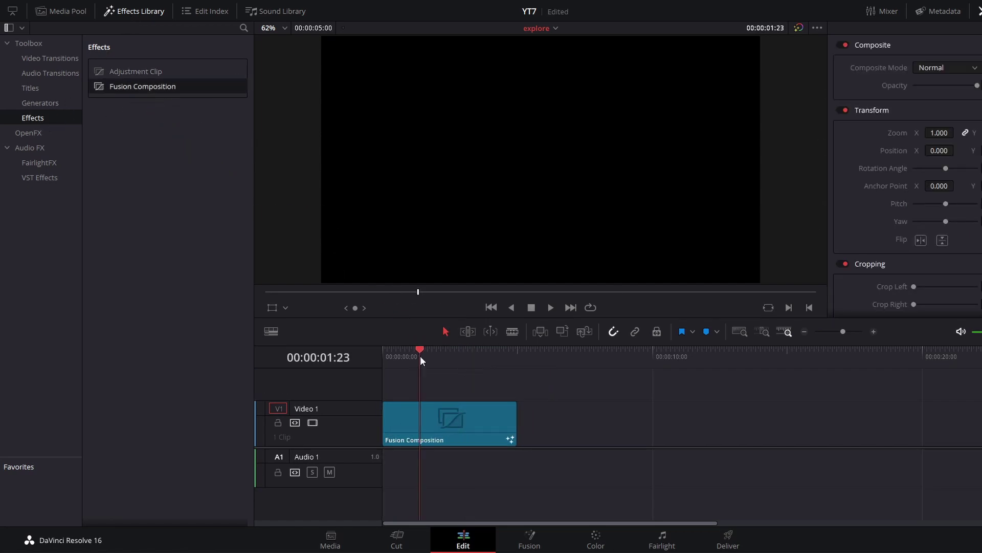
- Switch to the Fusion page and browse the Tools and OpenFX categories toward Templates > Backgrounds
left_click(541, 547)
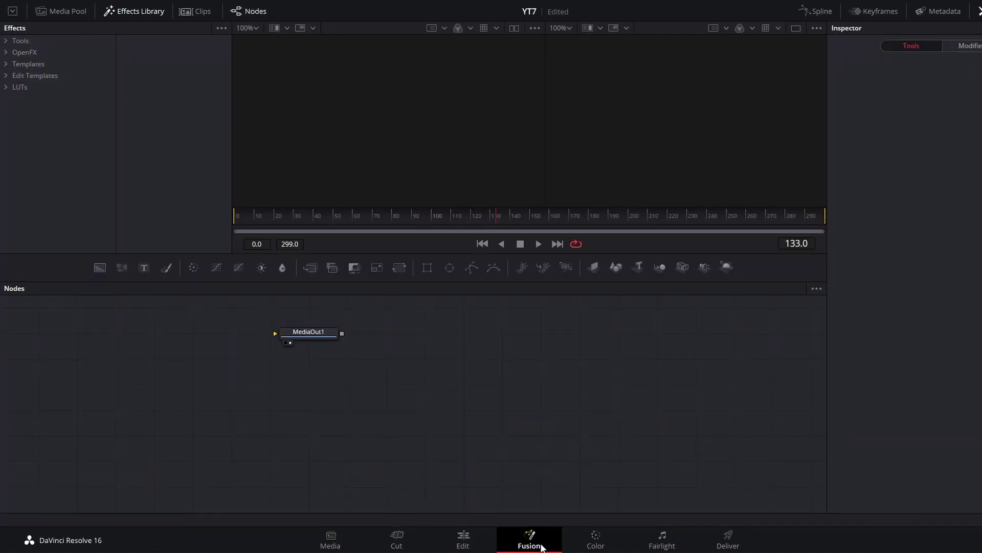
left_click(480, 405)
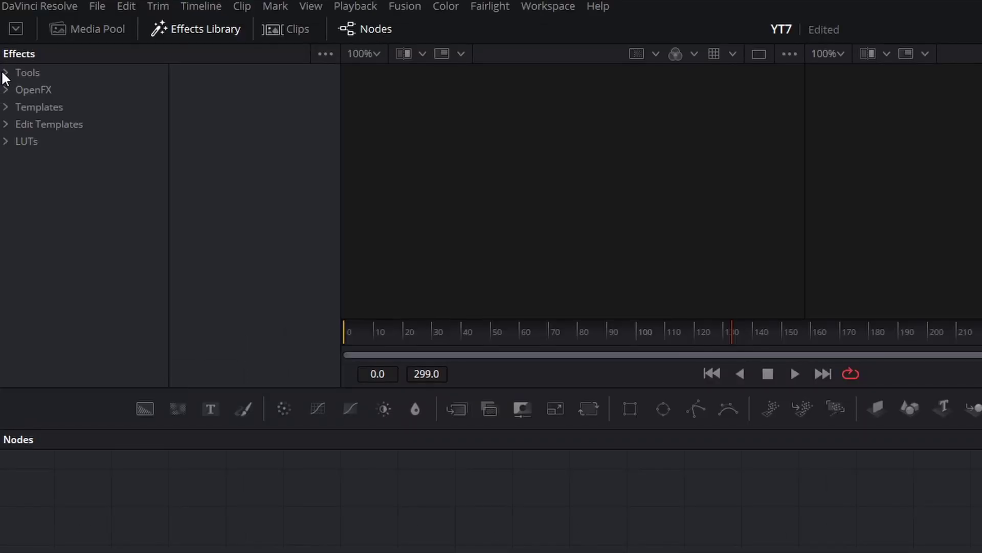
left_click(6, 74)
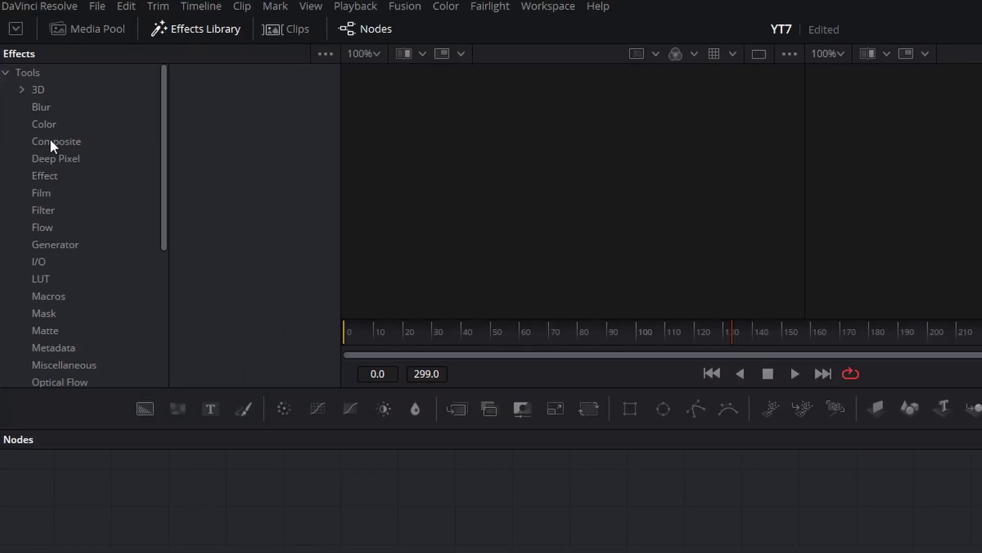
left_click(41, 107)
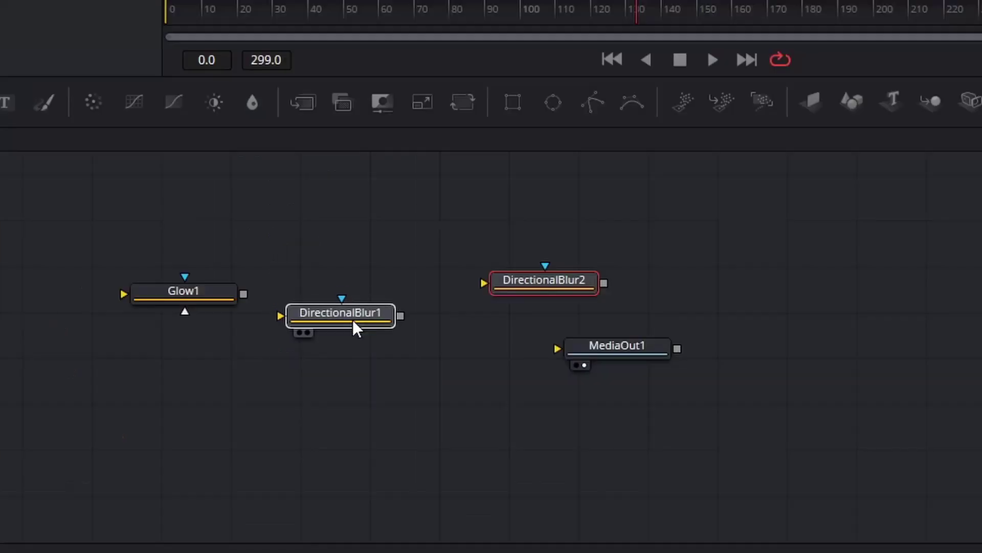
left_click(352, 319)
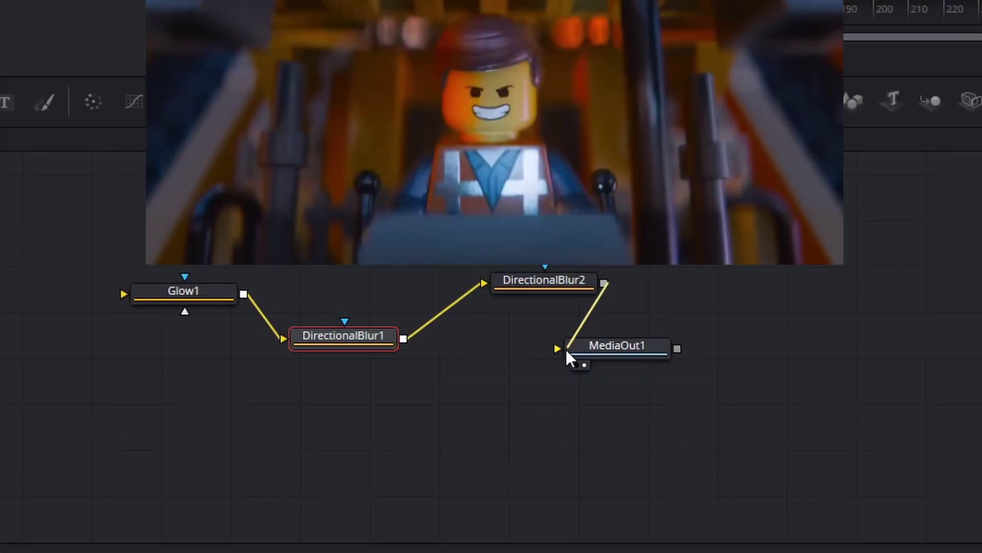
mouse_move(609, 292)
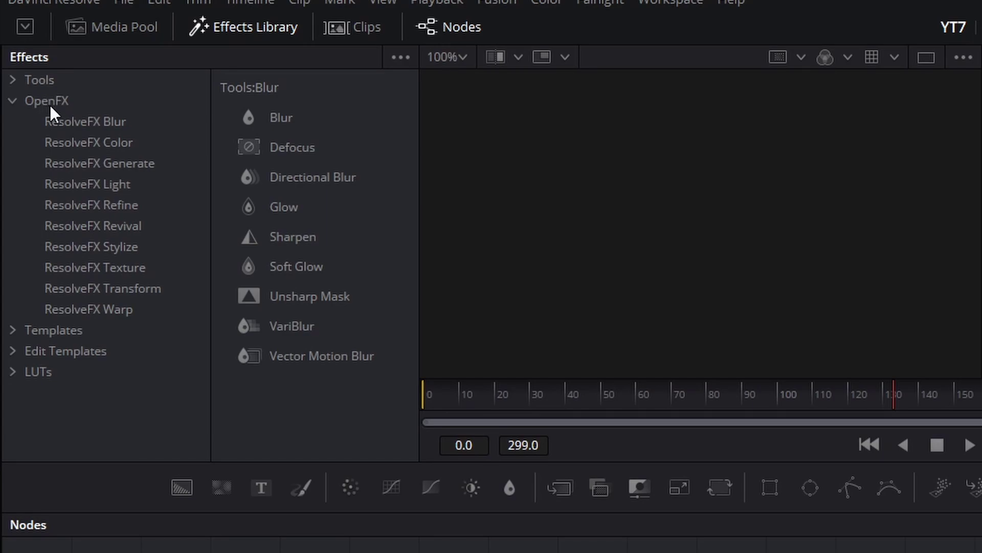
left_click(26, 101)
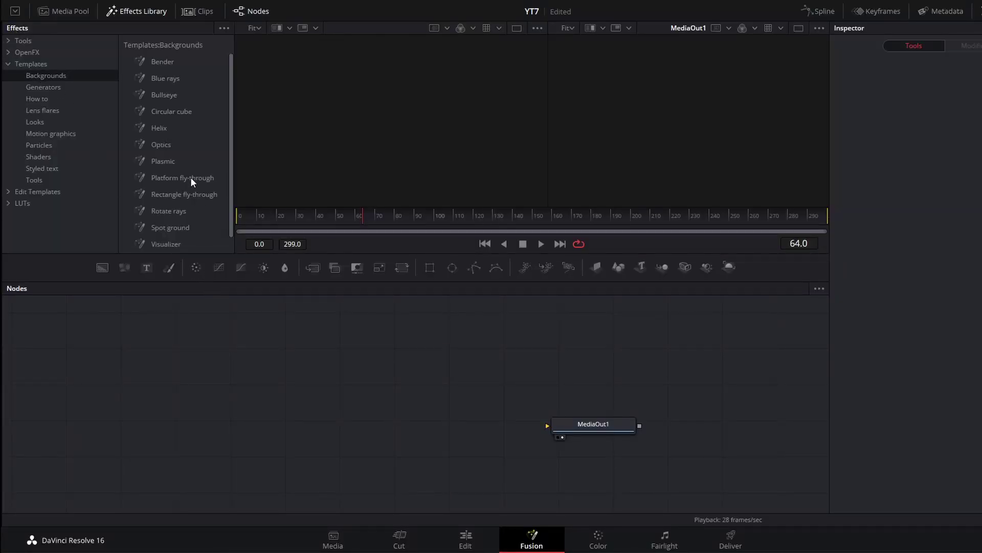
- Add the Plasmic background node and wire its output into MediaOut1
double_click(162, 162)
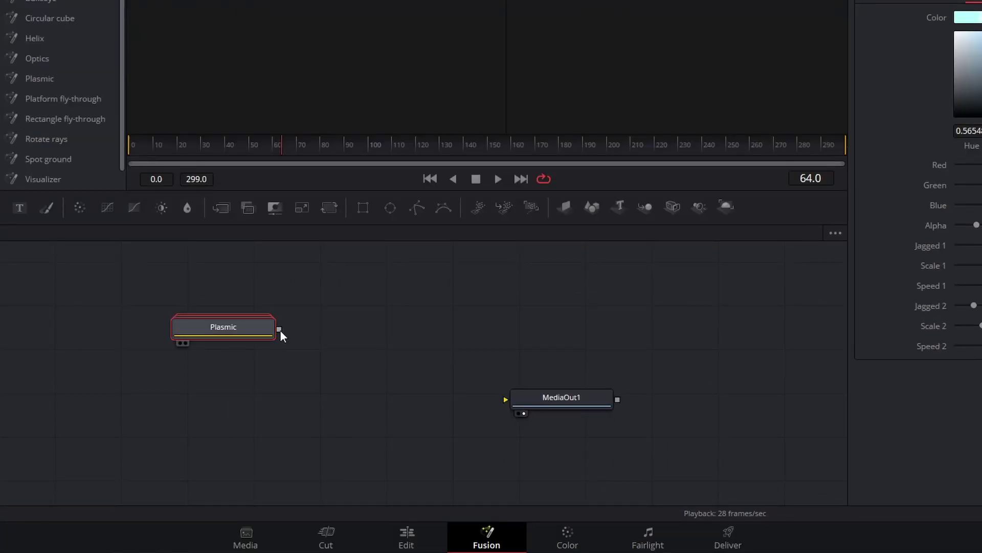
left_click_drag(281, 331, 306, 336)
left_click_drag(398, 398, 517, 397)
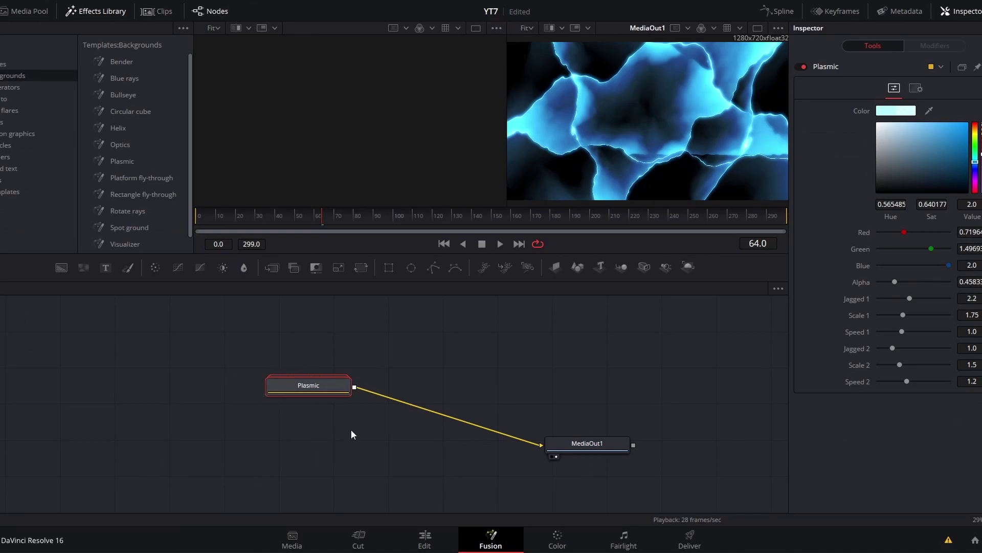
left_click_drag(329, 387, 365, 343)
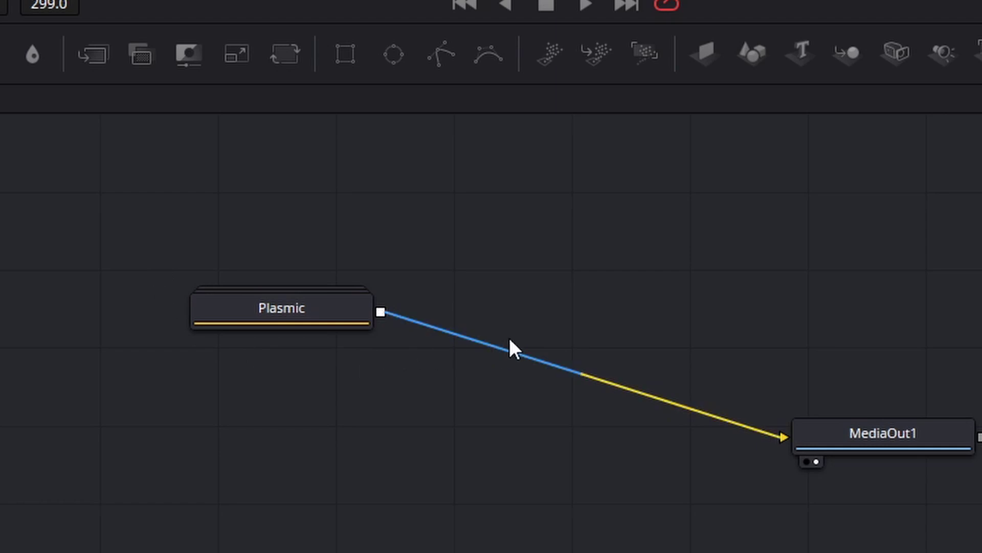
left_click(320, 316)
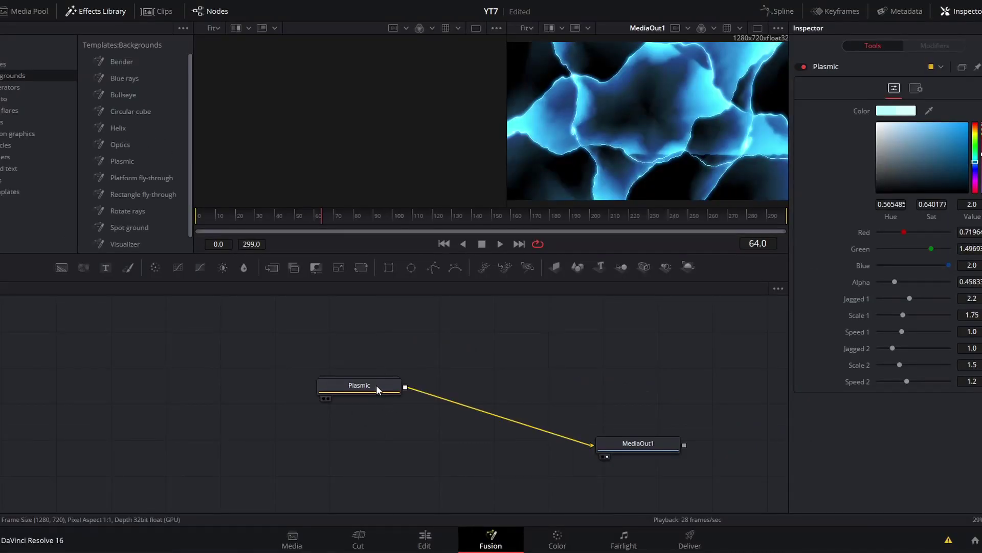
- Expand the Plasmic group and frame its internal network from MainBG through SoftGlow1
double_click(376, 385)
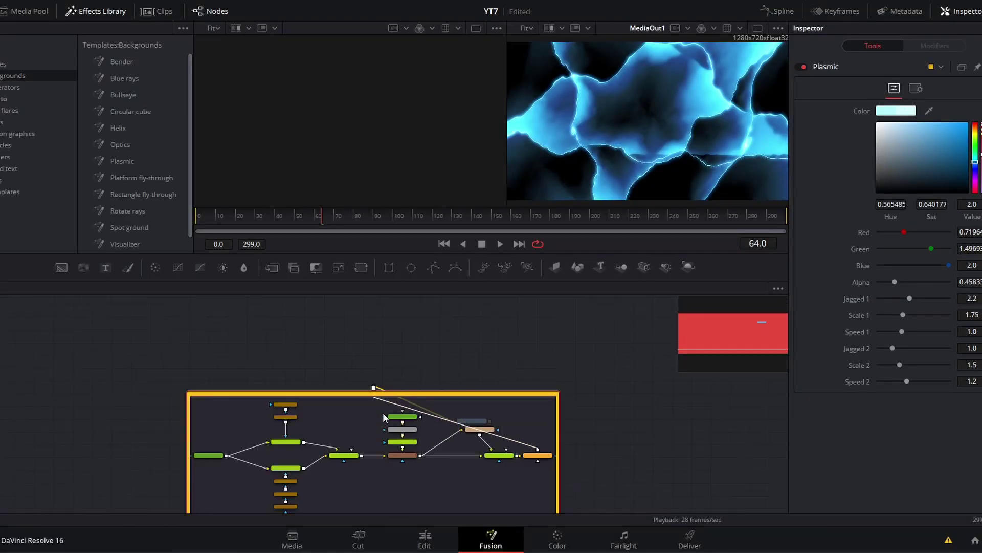
left_click_drag(383, 413, 231, 311)
scroll(231, 311, "up", 3)
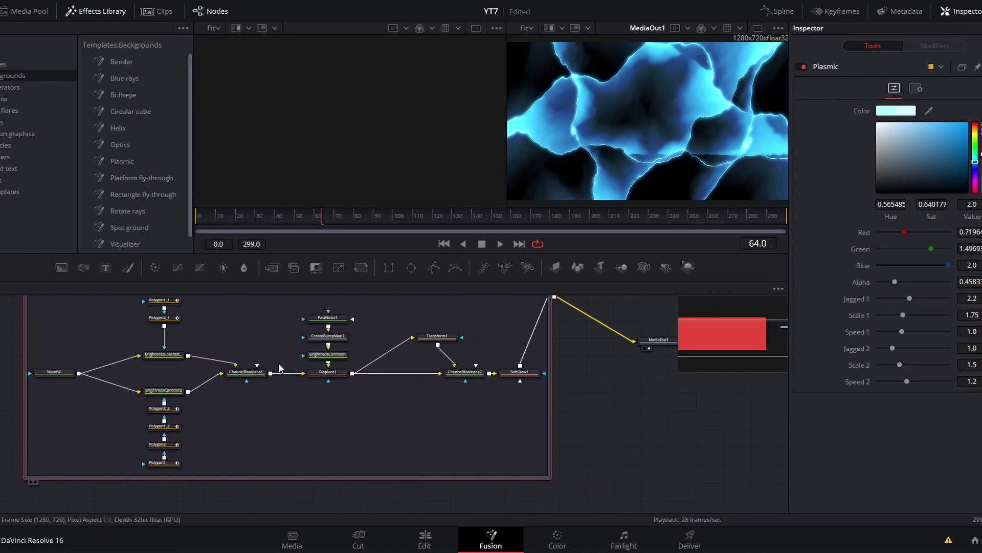
scroll(280, 368, "up", 2)
left_click_drag(105, 314, 15, 427)
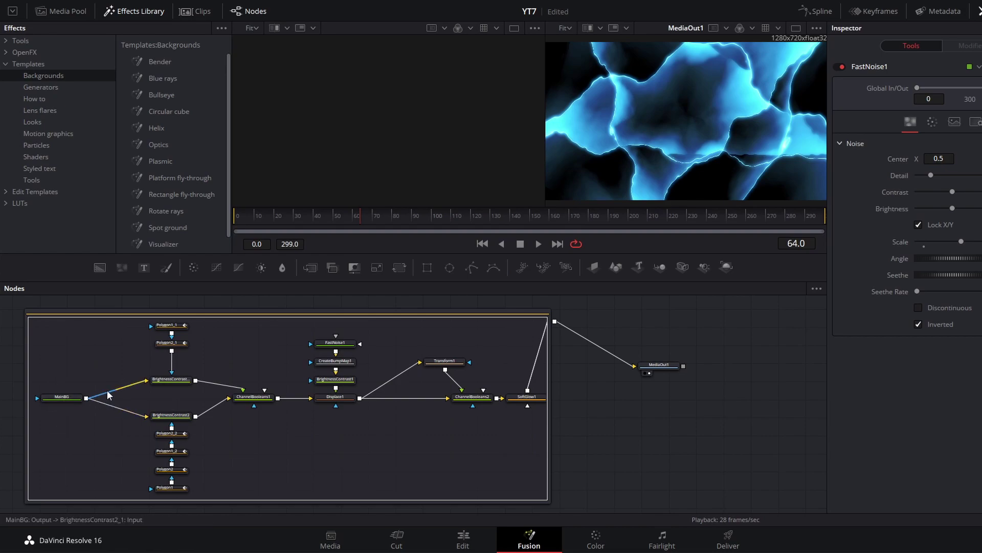
- Shift MainBG's hue from blue to red, then inspect the Polygon nodes and their Perturb modifiers
left_click(58, 399)
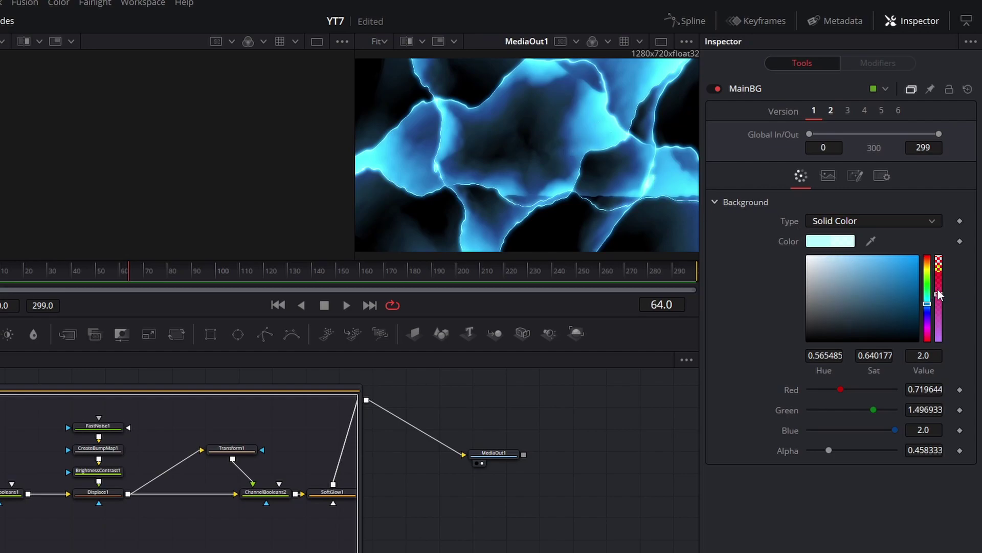
mouse_move(926, 302)
left_mouse_down()
mouse_move(927, 330)
mouse_move(928, 307)
left_mouse_up()
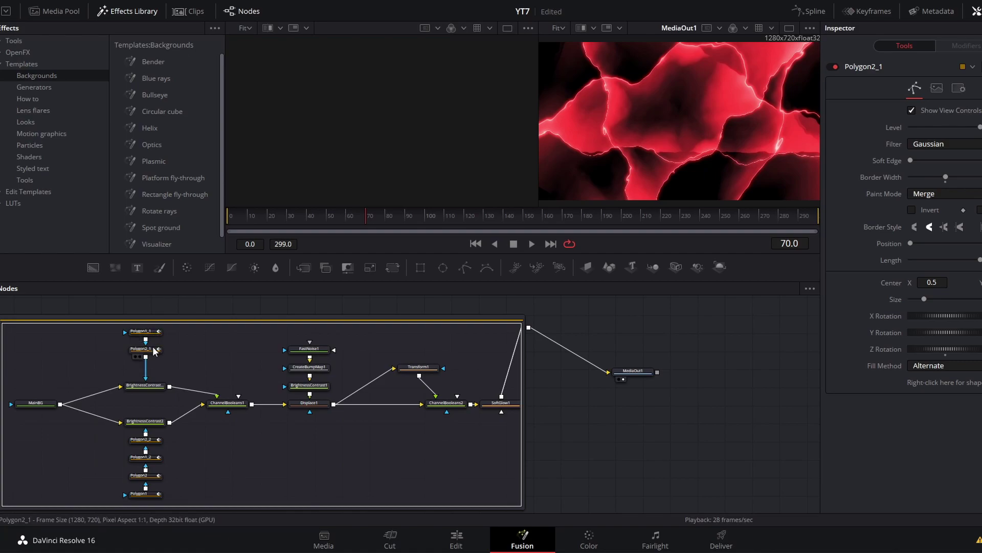
left_click(145, 457)
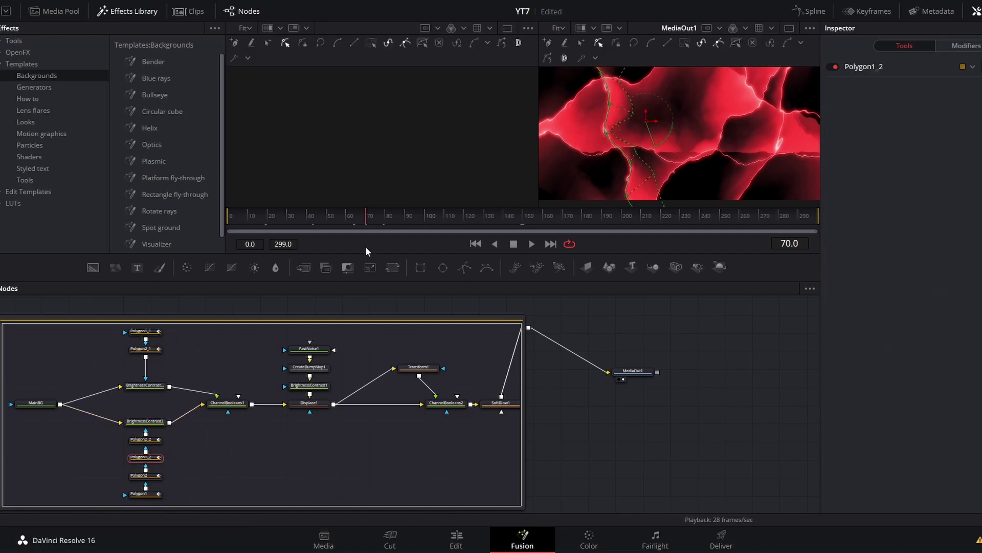
left_click(145, 475)
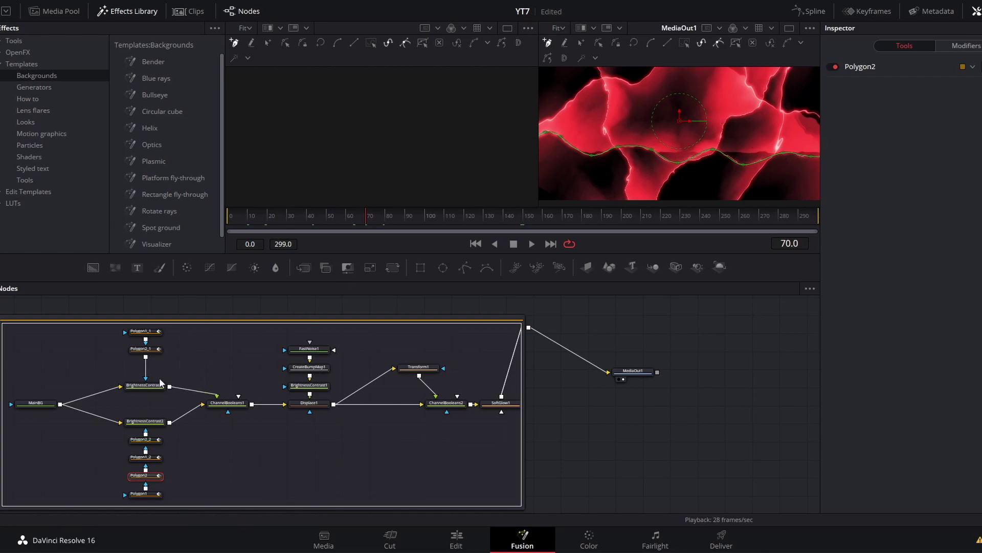
left_click(146, 331)
left_click(323, 216)
left_click_drag(294, 217, 305, 217)
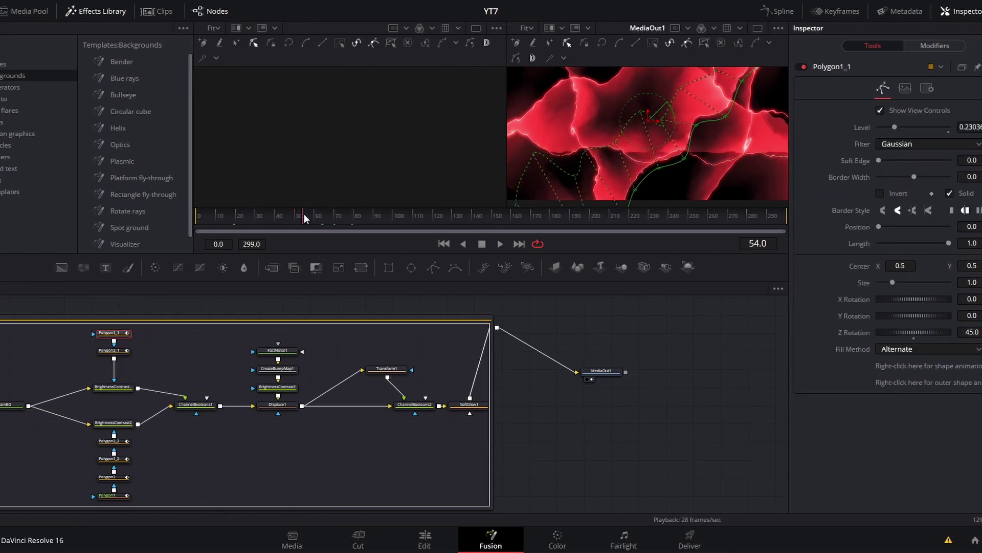
left_click(124, 460)
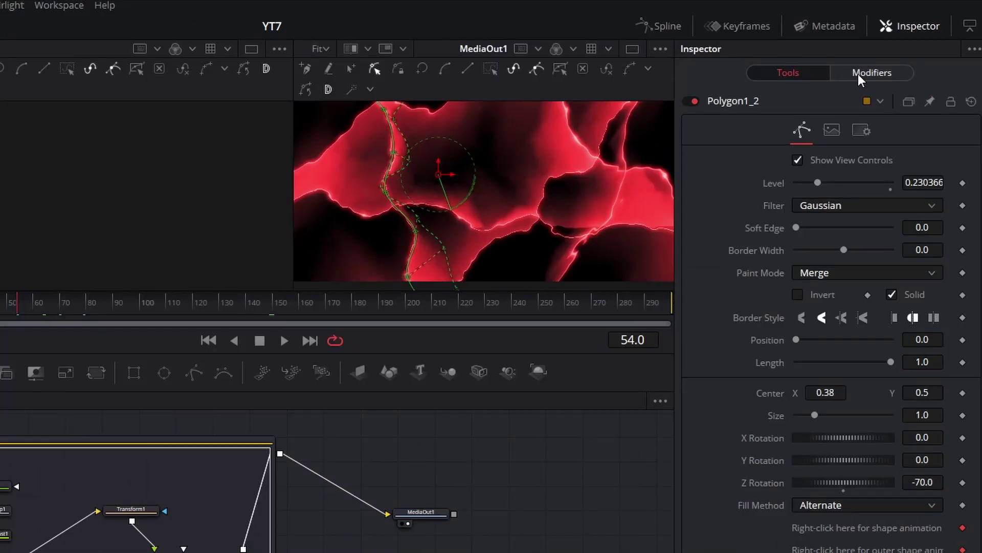
left_click(916, 46)
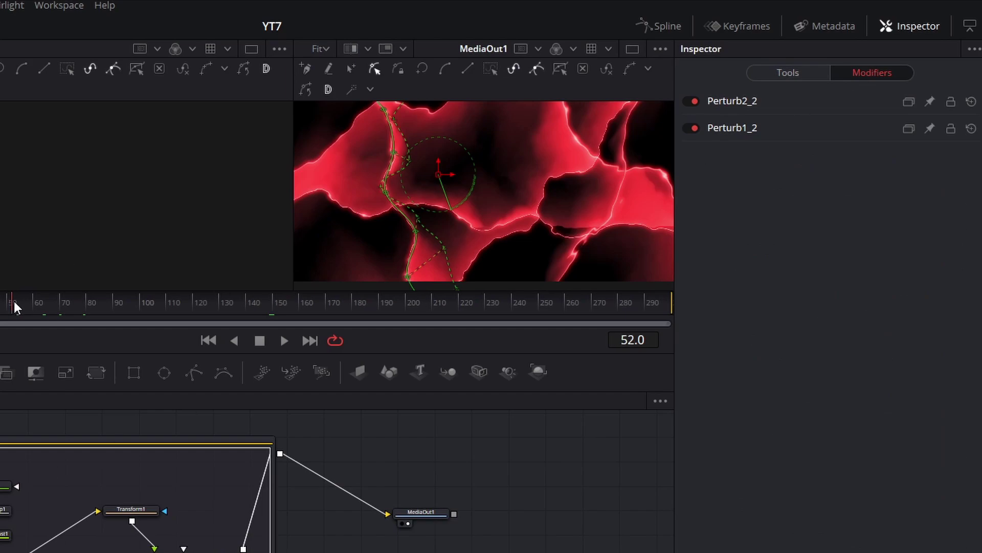
left_click_drag(14, 301, 24, 302)
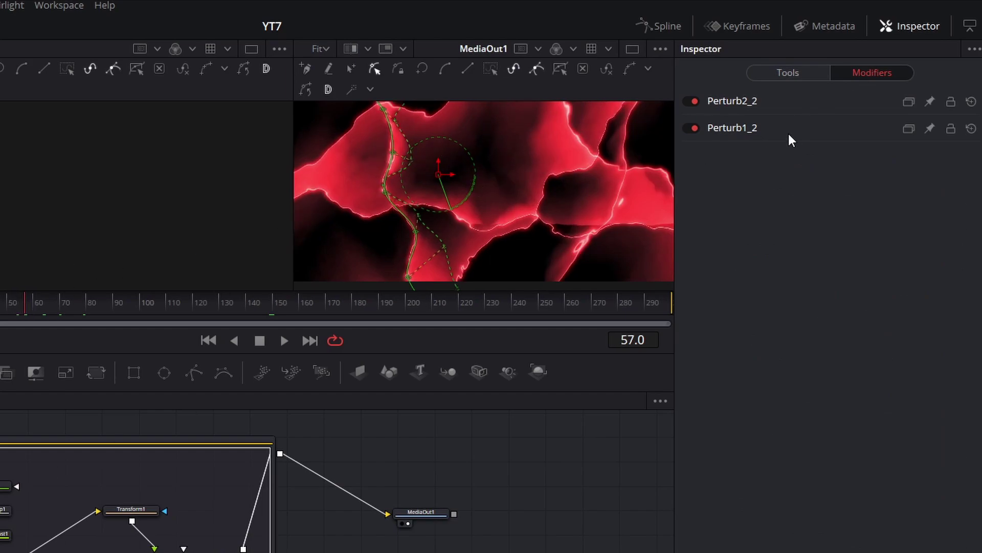
left_click(769, 125)
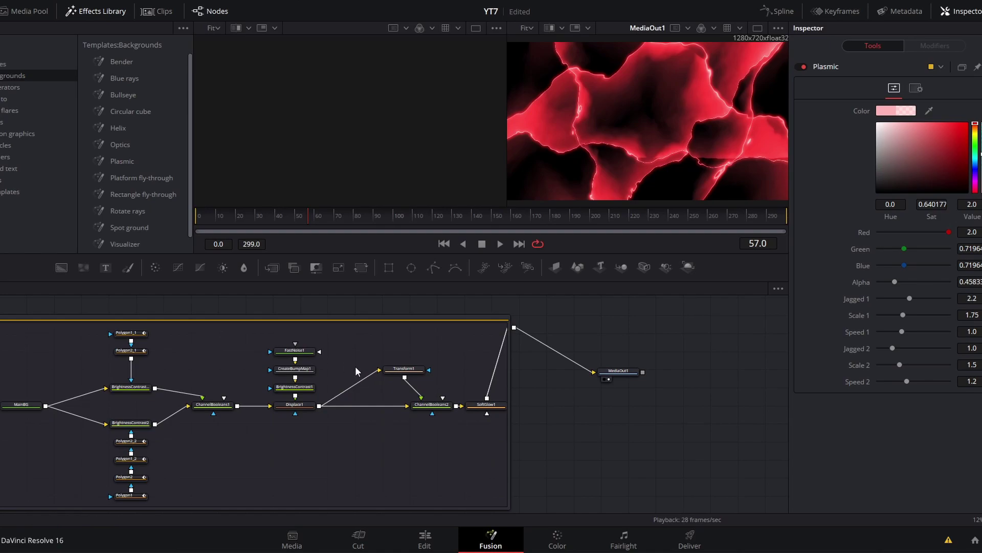
- Collapse the Plasmic group back into a single node and return to the Edit page
left_click(333, 320)
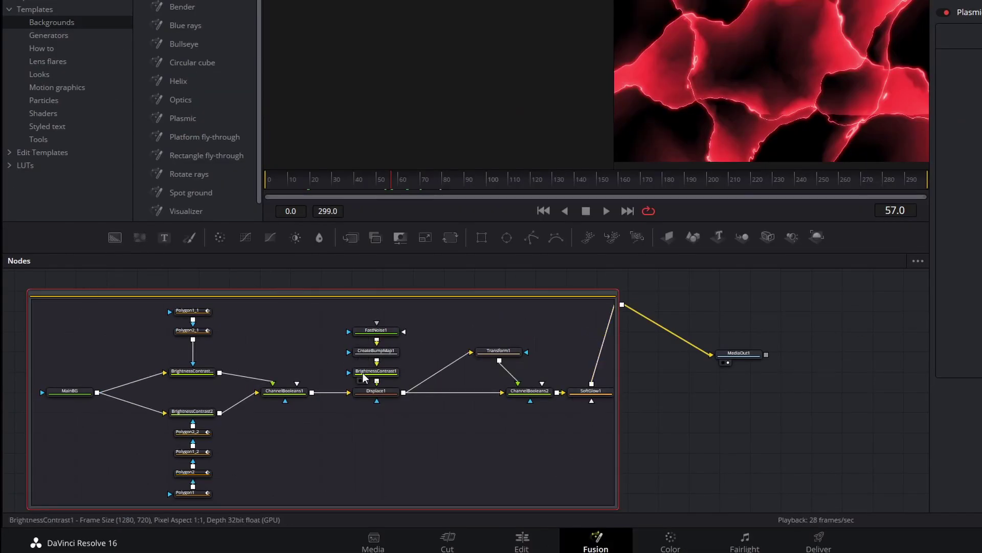
right_click(514, 294)
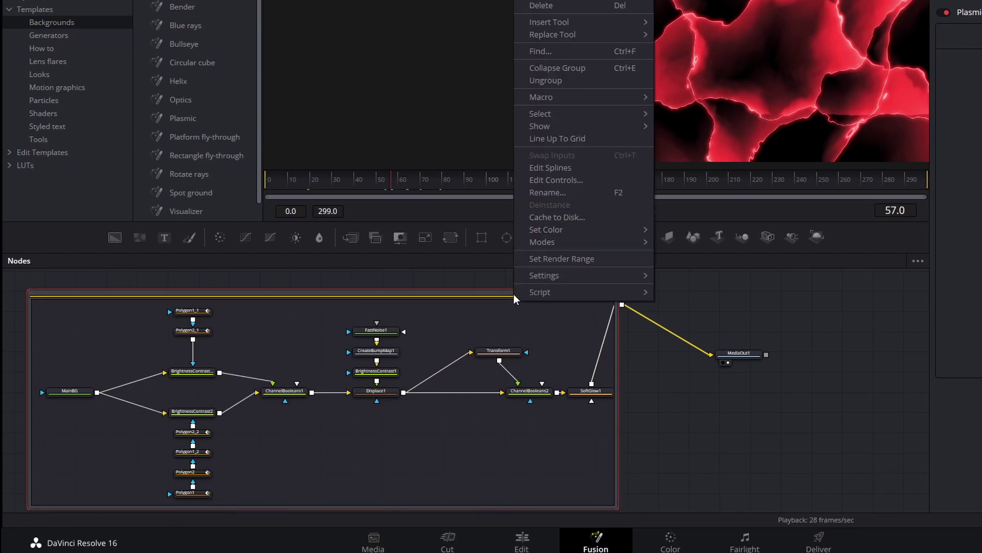
left_click(588, 68)
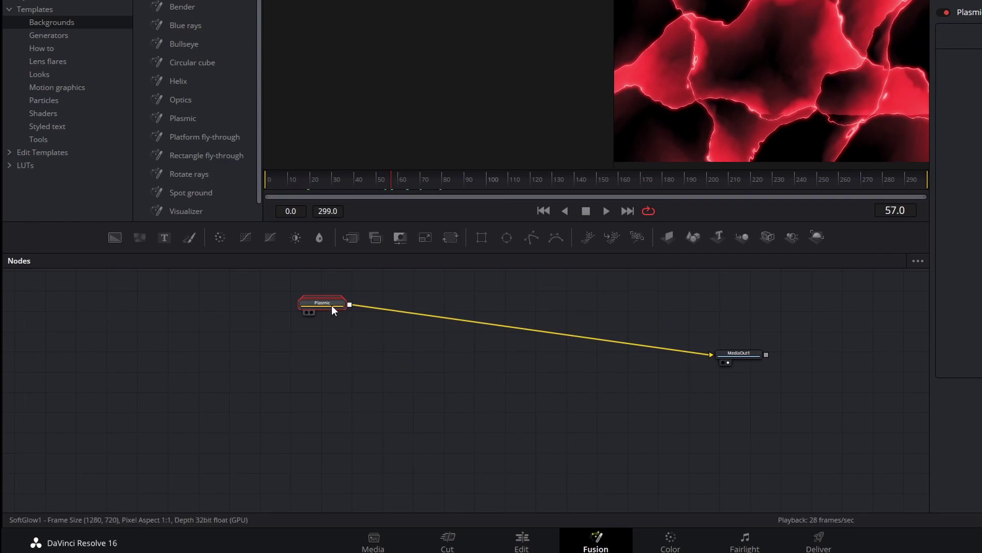
left_click_drag(332, 306, 504, 329)
key("shift+4")
mouse_move(132, 361)
left_mouse_down()
mouse_move(118, 355)
mouse_move(142, 358)
left_mouse_up()
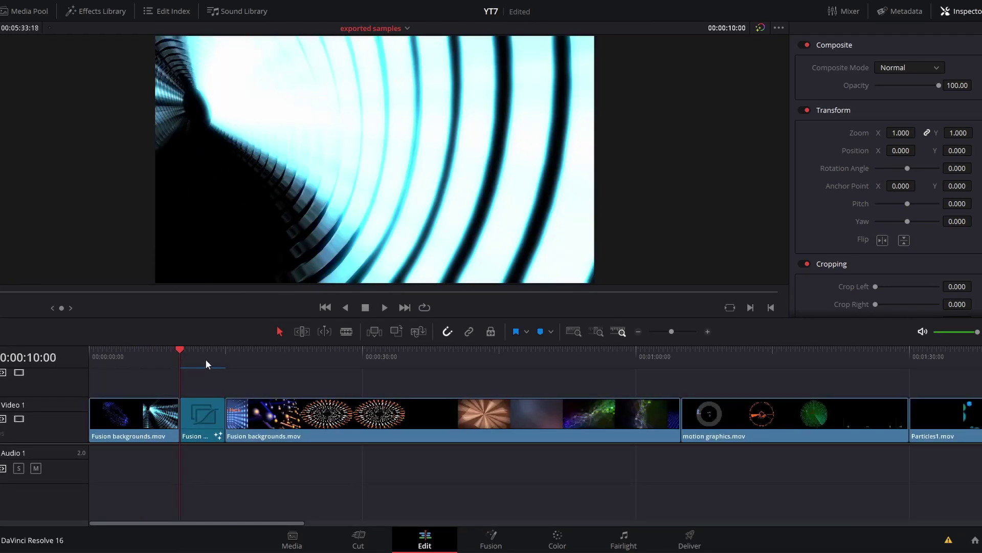
- Play the exported backgrounds reel, then jump later on the ruler and resume playback
key("space")
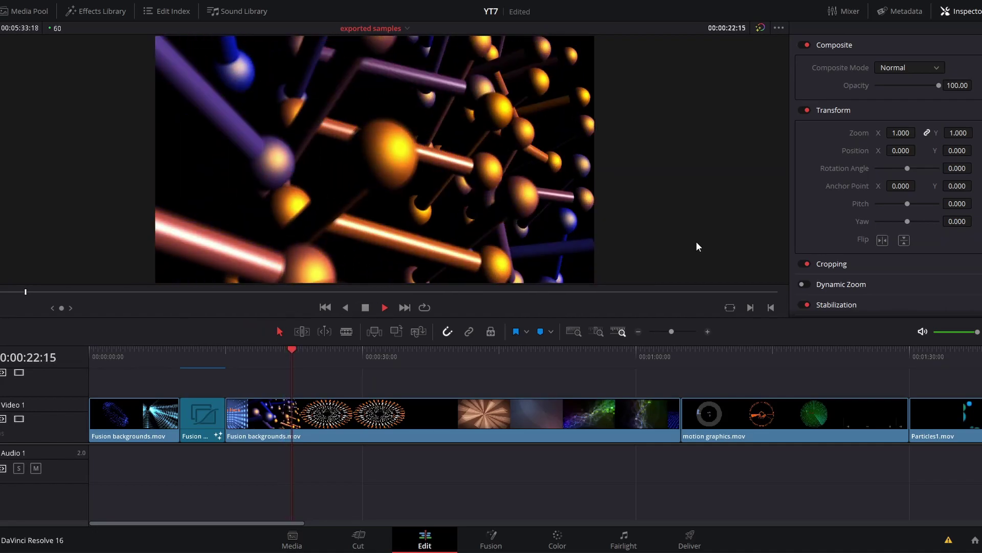
key("space")
key("ctrl+b")
left_click(426, 368)
key("space")
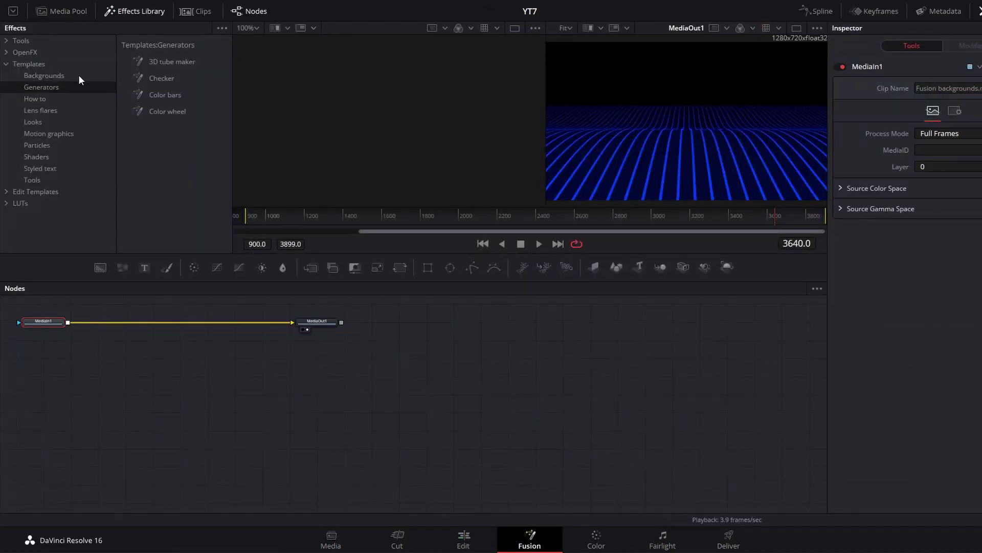
- Return to the Edit page and scrub through the three Generators compositions
left_click(463, 539)
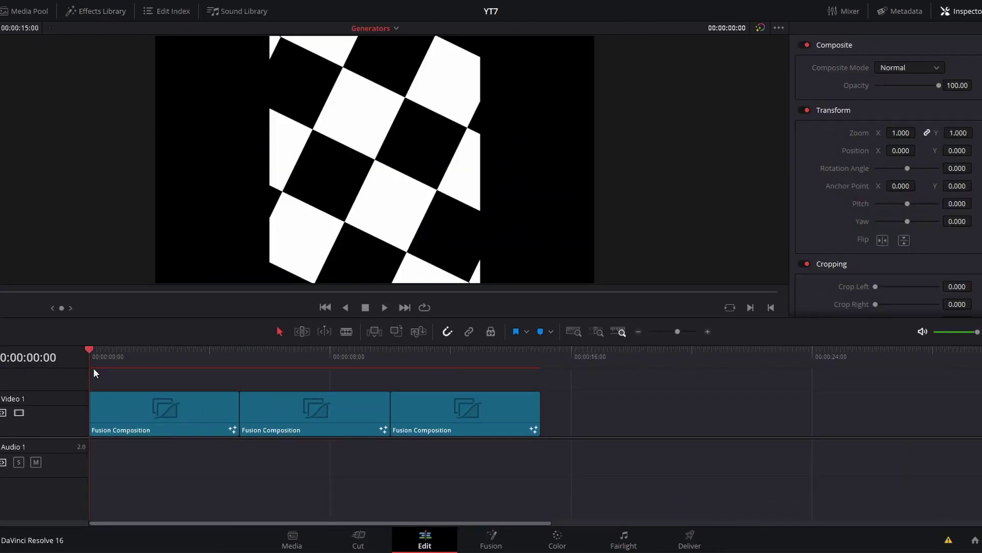
left_click_drag(93, 367, 446, 417)
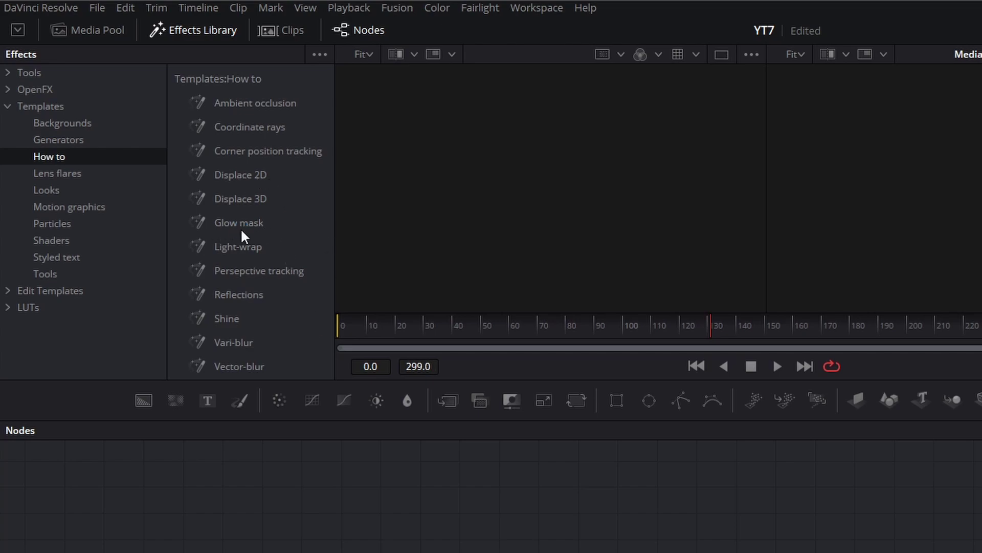
- List the Lens flares templates and scroll down to versions V29–V40
left_click(76, 173)
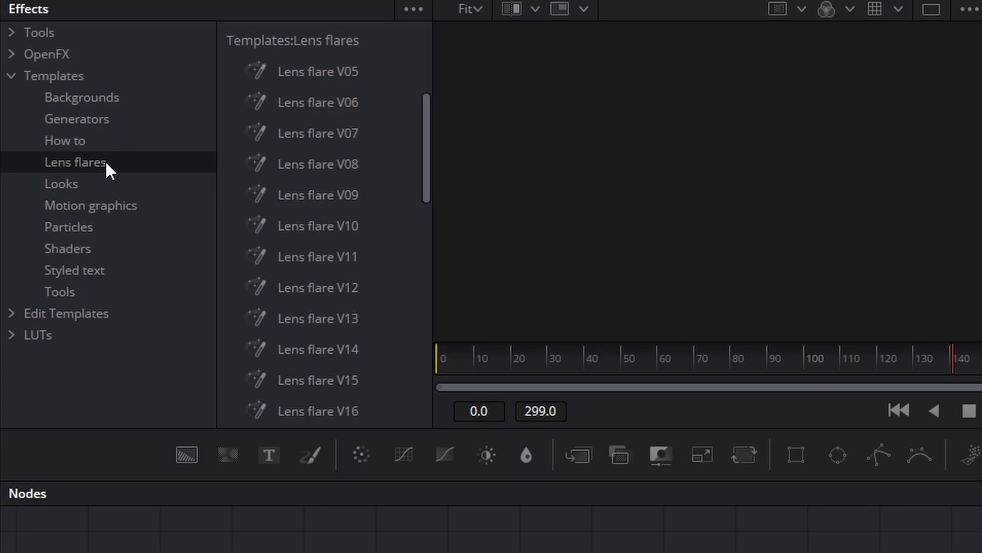
scroll(404, 100, "down", 8)
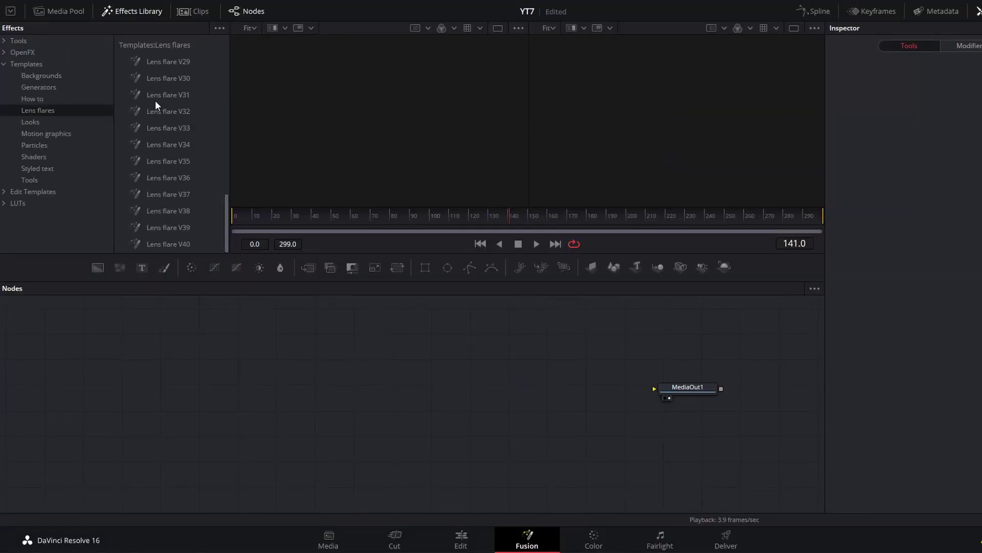
- Add the two-node HS17 lens flare template and connect HS17_2 to MediaOut1
left_click(177, 209)
scroll(338, 416, "down", 5)
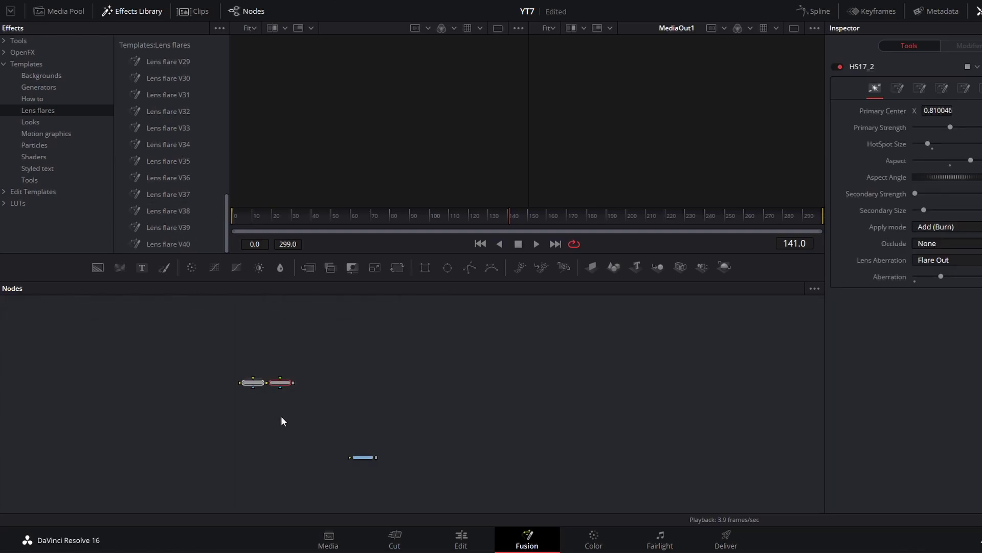
left_click_drag(281, 416, 236, 371)
left_click_drag(289, 385, 361, 459)
scroll(374, 440, "up", 5)
left_click(428, 228)
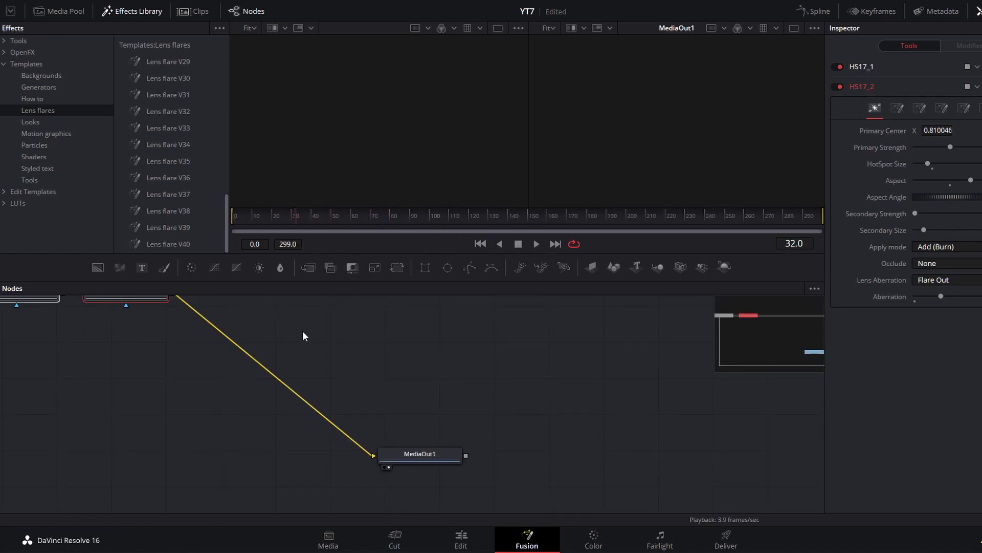
- Select the HS17 lens flare nodes and delete them
left_click_drag(303, 336, 379, 353)
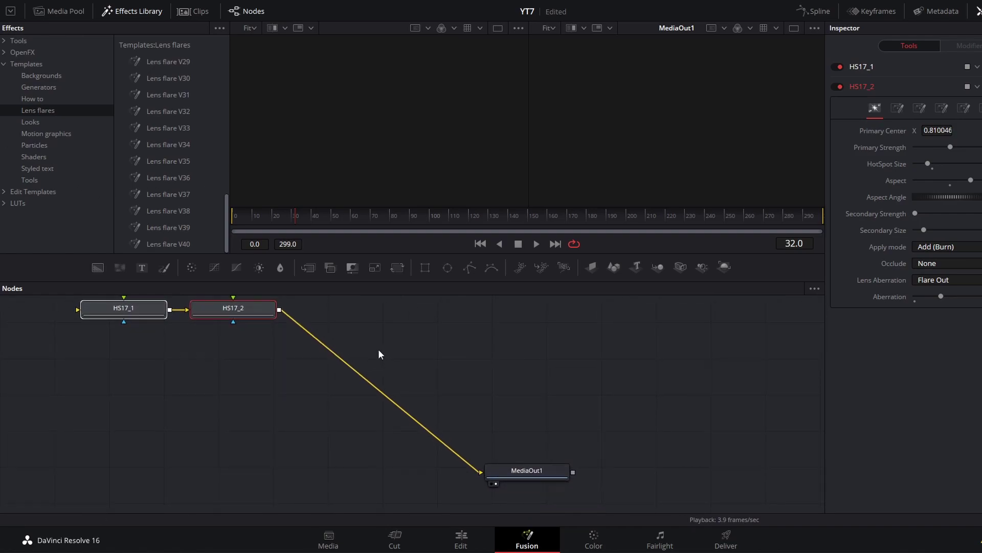
left_click(128, 301)
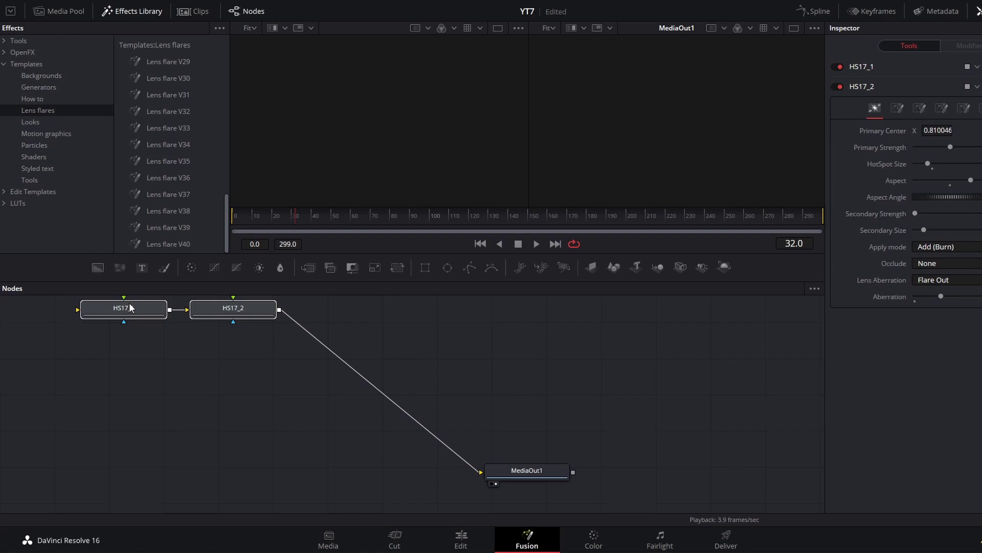
key("Delete")
- Slide the gameplay clip earlier on the Edit timeline and park the playhead at its start
left_click(461, 541)
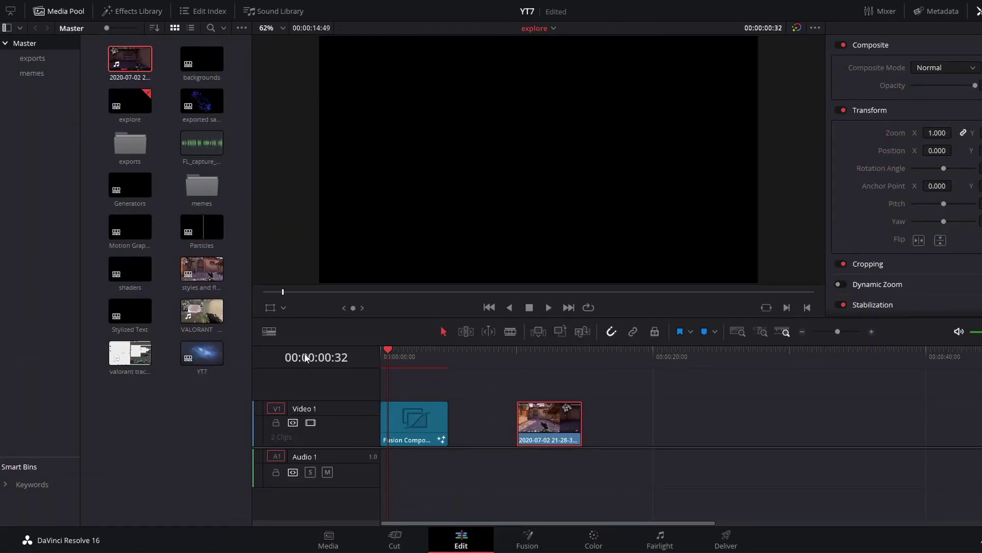
left_click_drag(556, 428, 529, 428)
left_click(489, 358)
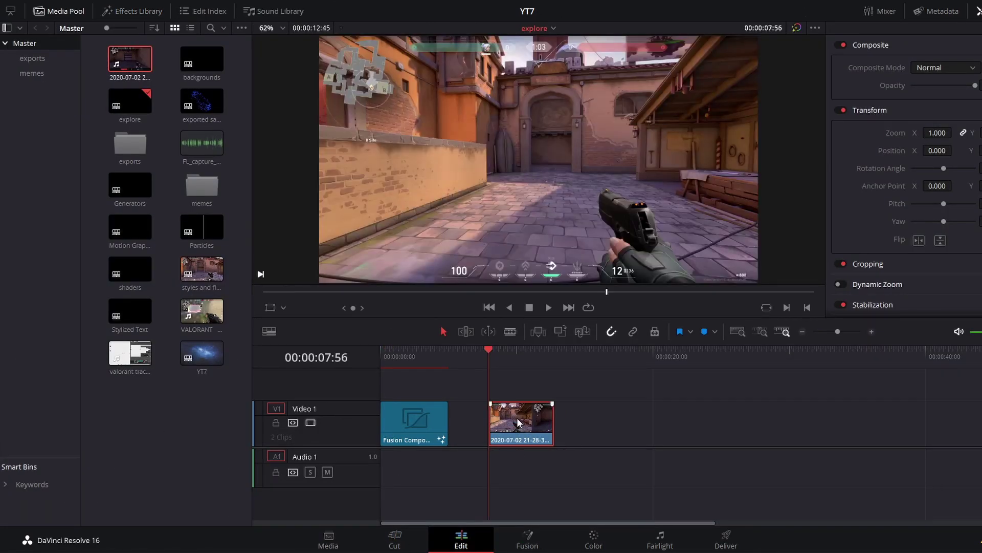
- In Fusion, add Lens flare V04, nudge its centre right and lower its secondary strength
left_click(527, 541)
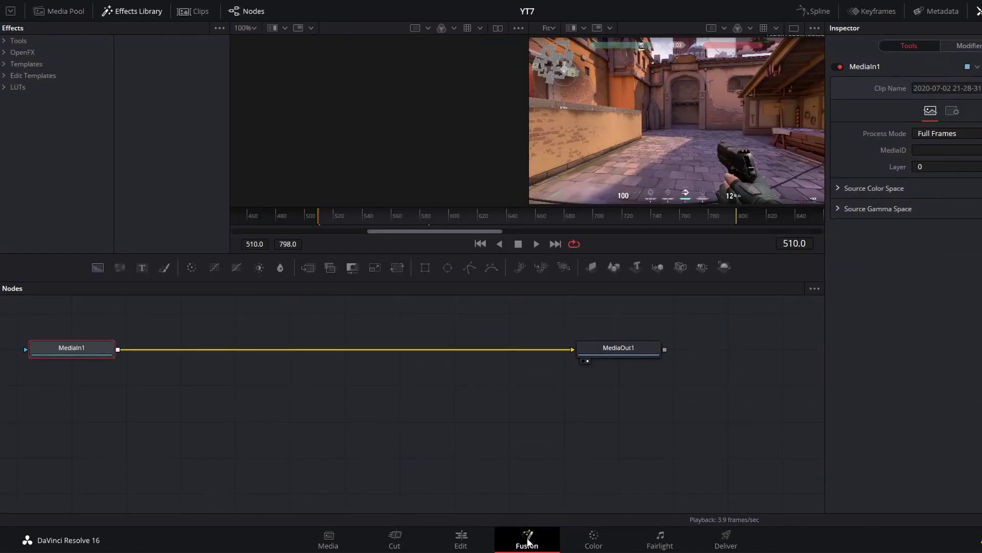
left_click_drag(300, 220, 419, 231)
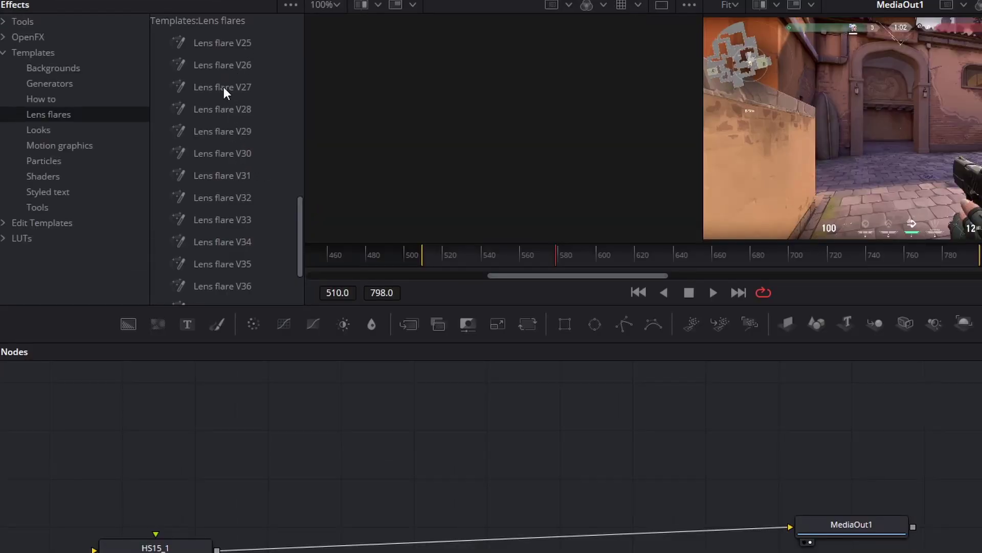
scroll(223, 87, "up", 8)
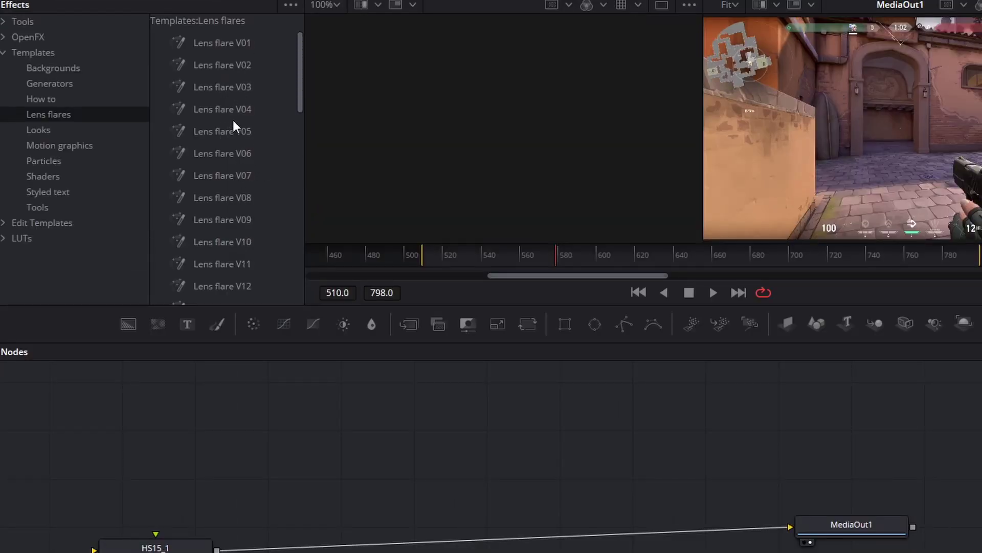
left_click_drag(233, 116, 385, 504)
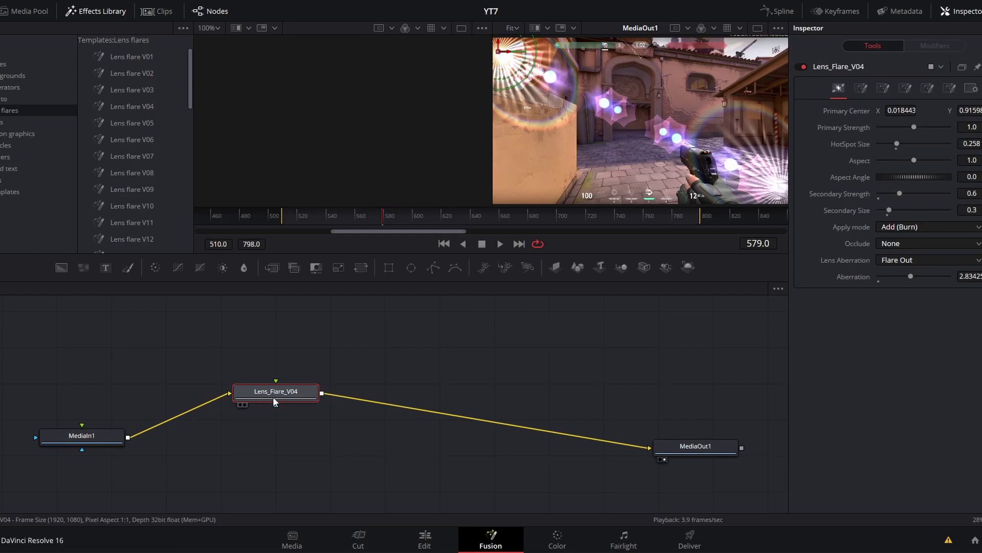
left_click_drag(498, 51, 505, 51)
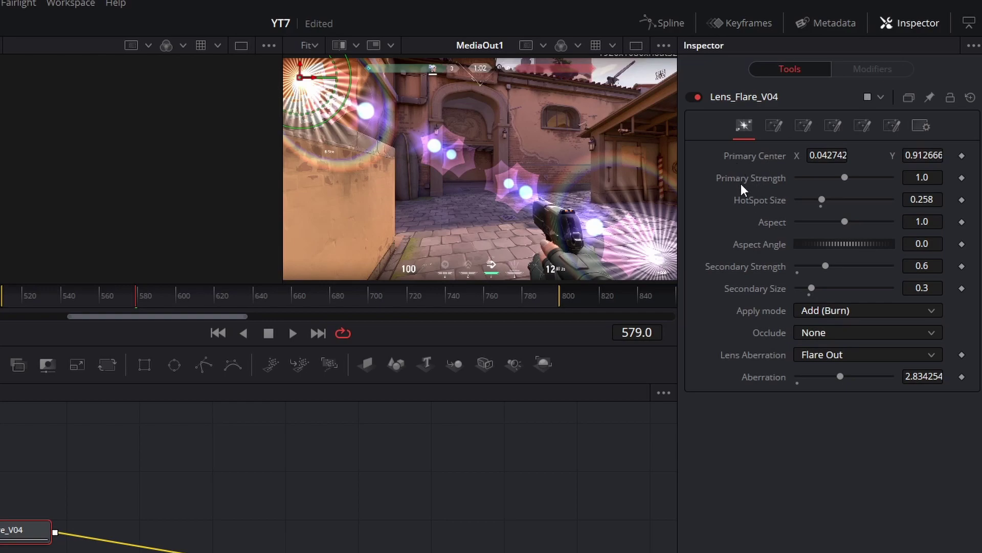
mouse_move(826, 266)
left_mouse_down()
mouse_move(850, 267)
mouse_move(809, 268)
mouse_move(813, 277)
left_mouse_up()
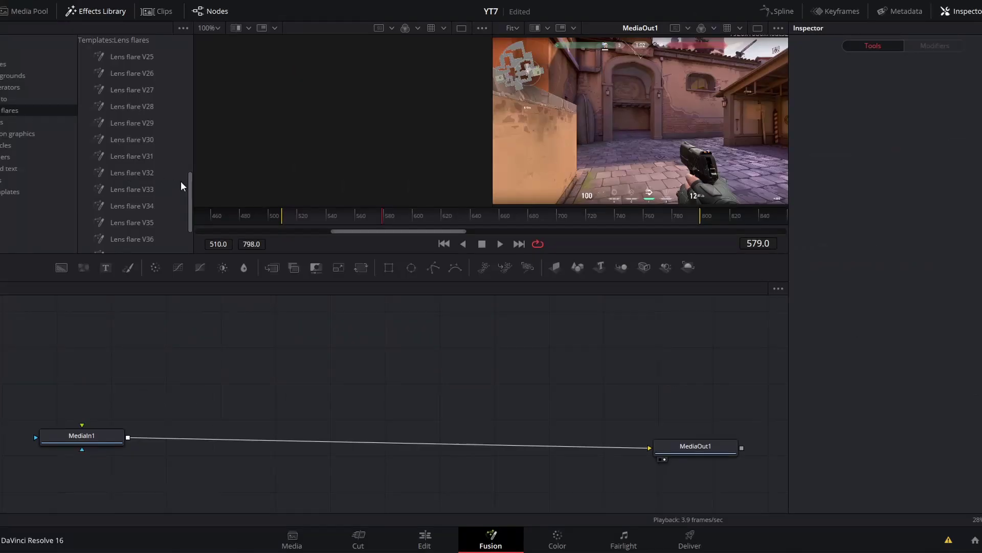
- Add another lens flare template, feeding MediaIn1 into it and Merge1 into MediaOut1
left_click_drag(139, 176, 624, 388)
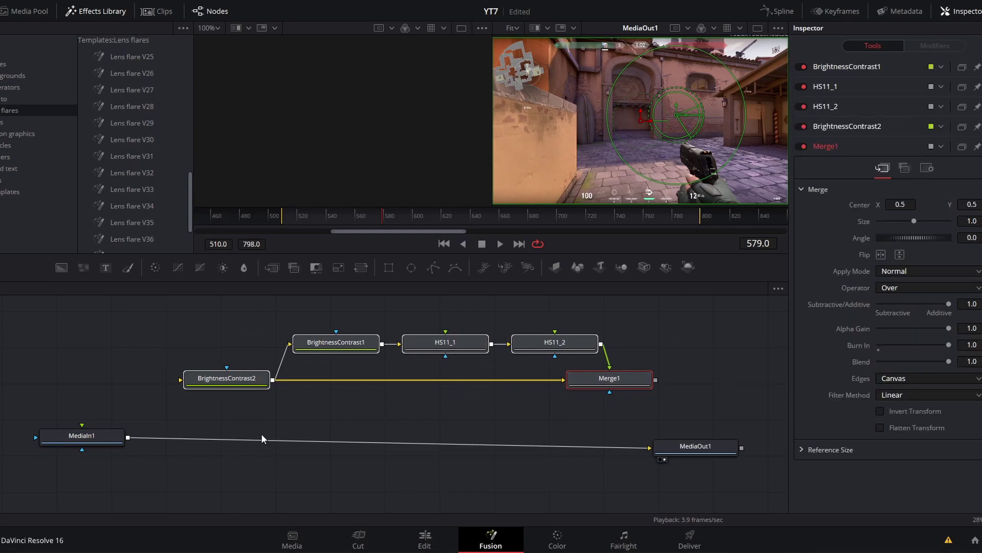
left_click_drag(82, 436, 46, 443)
left_click(184, 427)
left_click_drag(649, 441, 182, 379)
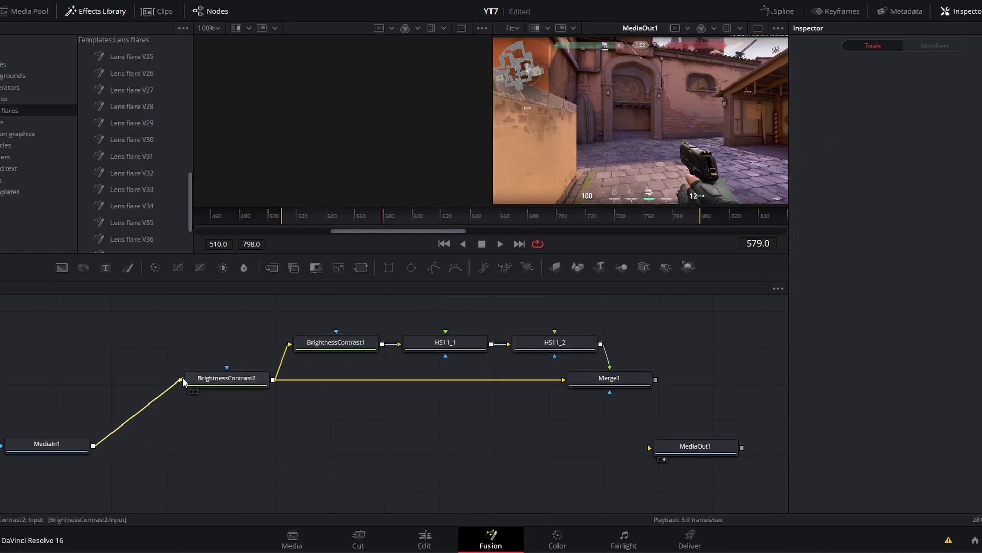
left_click_drag(656, 380, 657, 395)
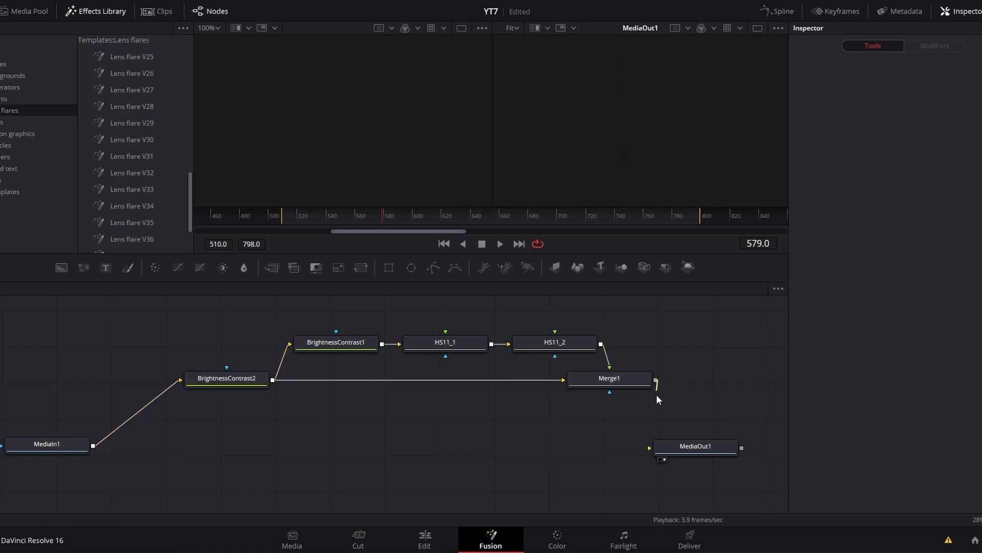
left_click_drag(647, 438, 710, 443)
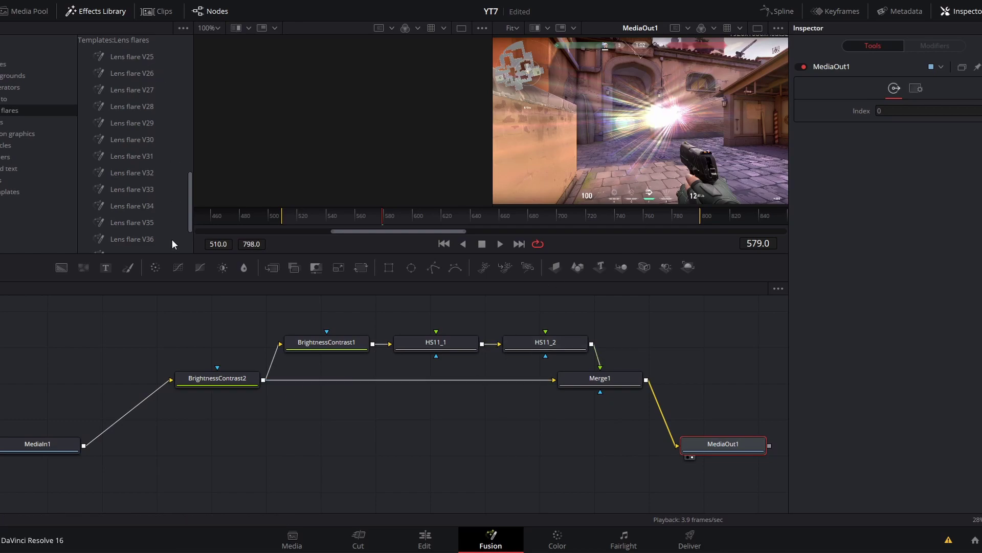
- Select the HS11_2 flare and move its centre onto the left wall in the viewer
left_click(543, 341)
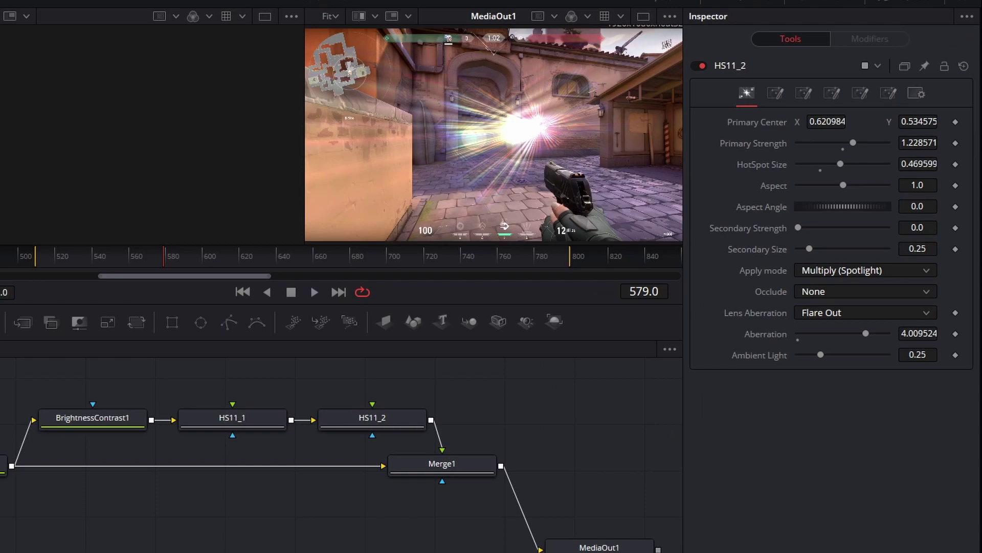
left_click(356, 419)
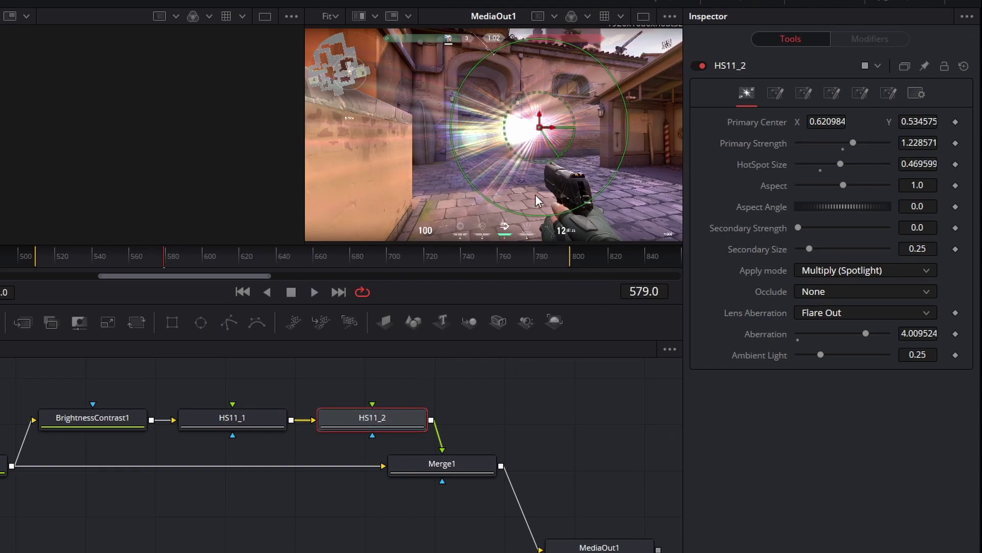
left_click_drag(539, 129, 300, 219)
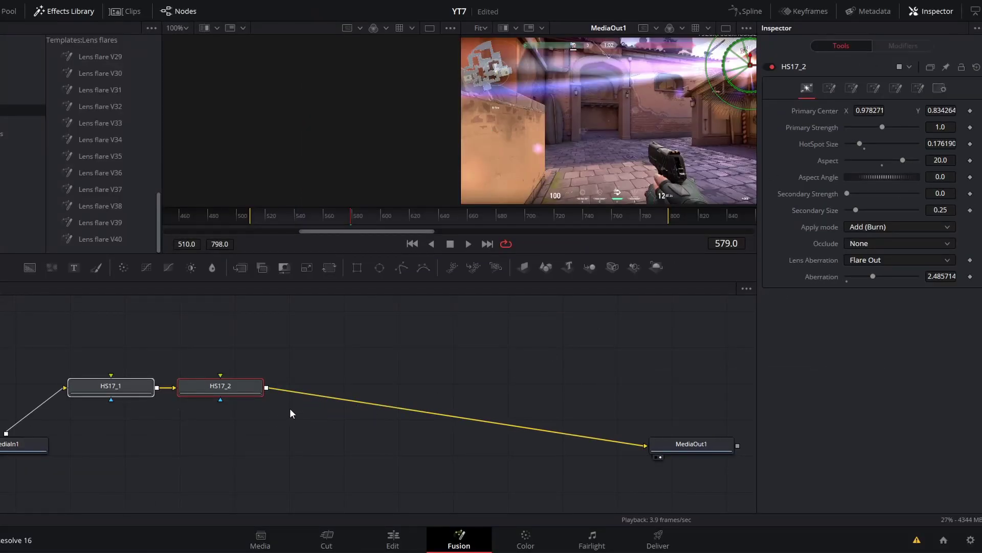
- Keyframe the flare's Primary Center at the top-right edge, lower it near frame 639, and play back
left_click_drag(750, 65, 756, 42)
left_click_drag(352, 219, 281, 219)
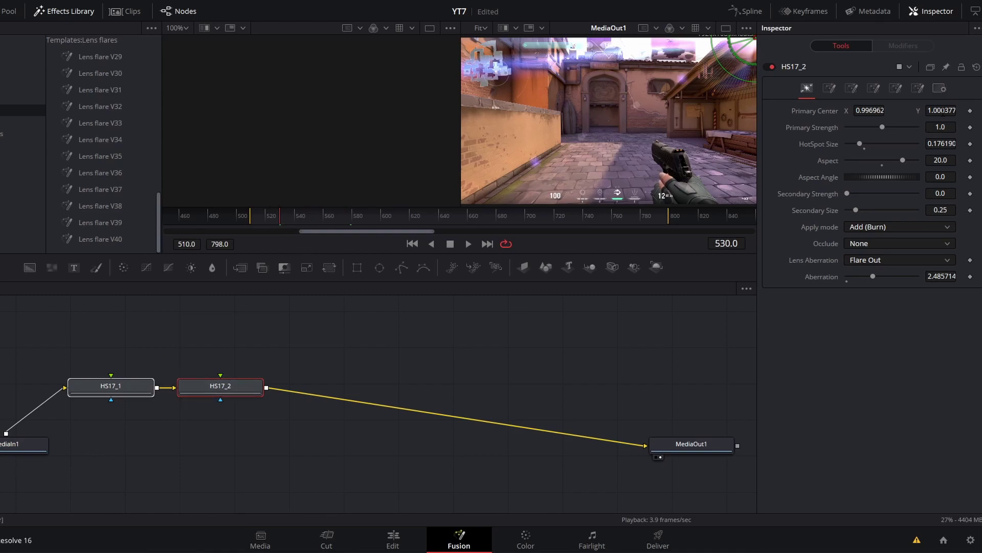
left_click(970, 111)
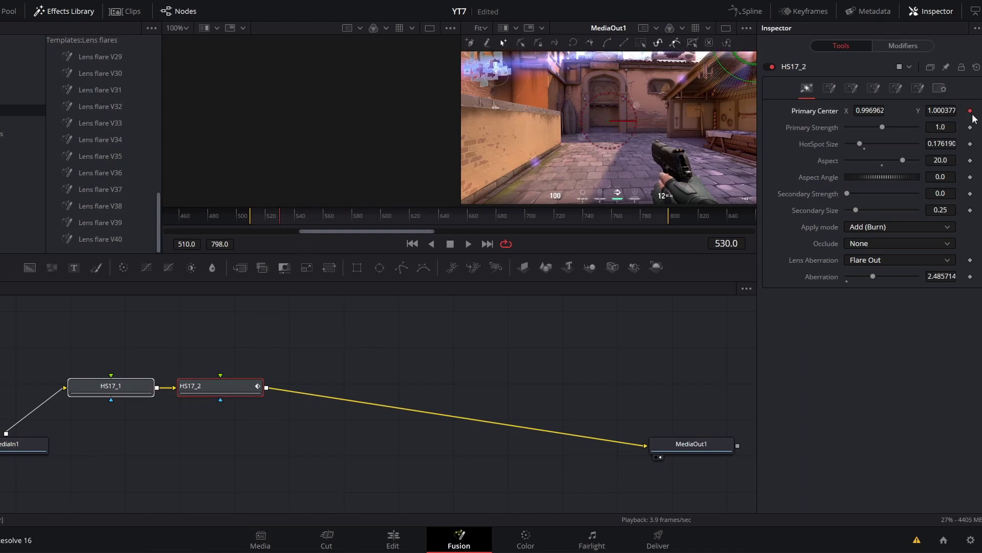
left_click_drag(279, 217, 443, 217)
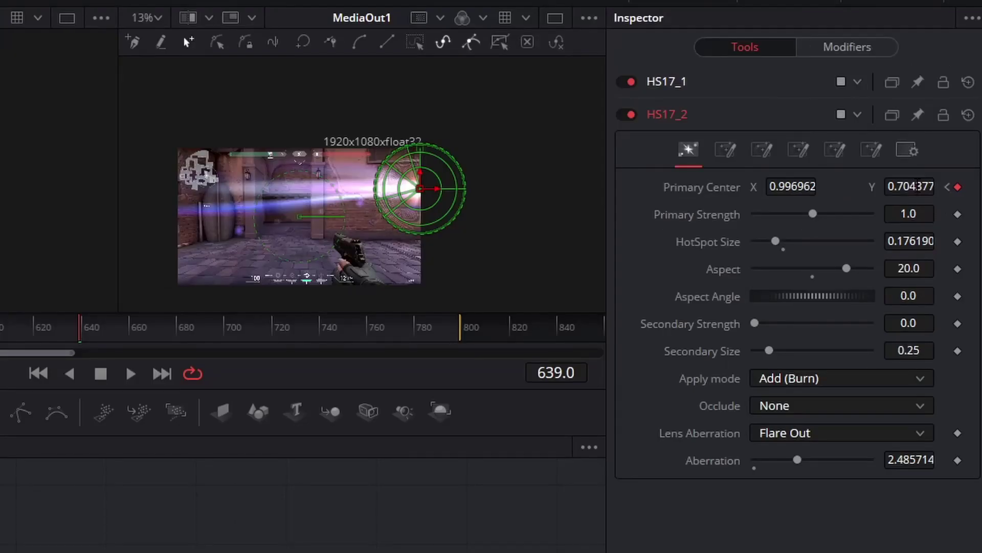
left_click_drag(911, 186, 780, 186)
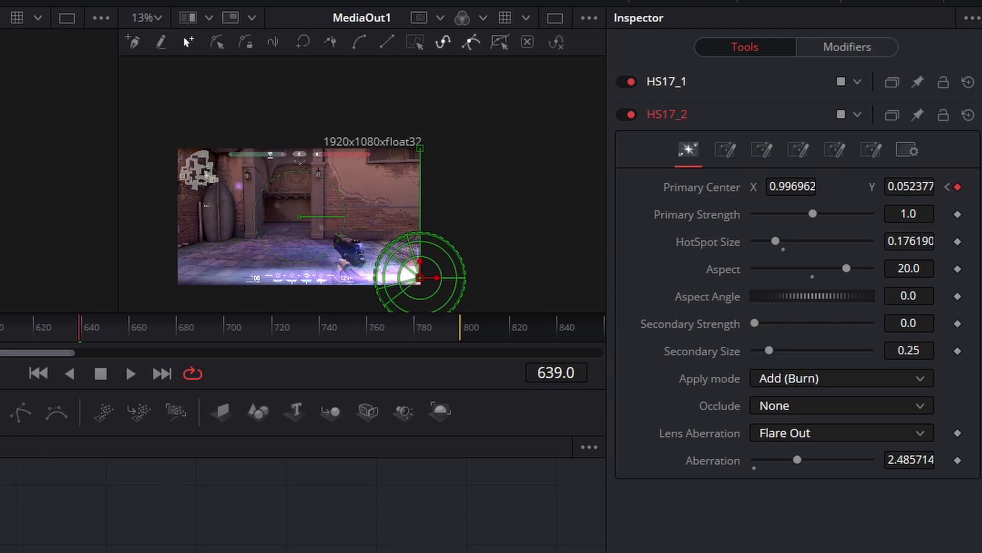
key("space")
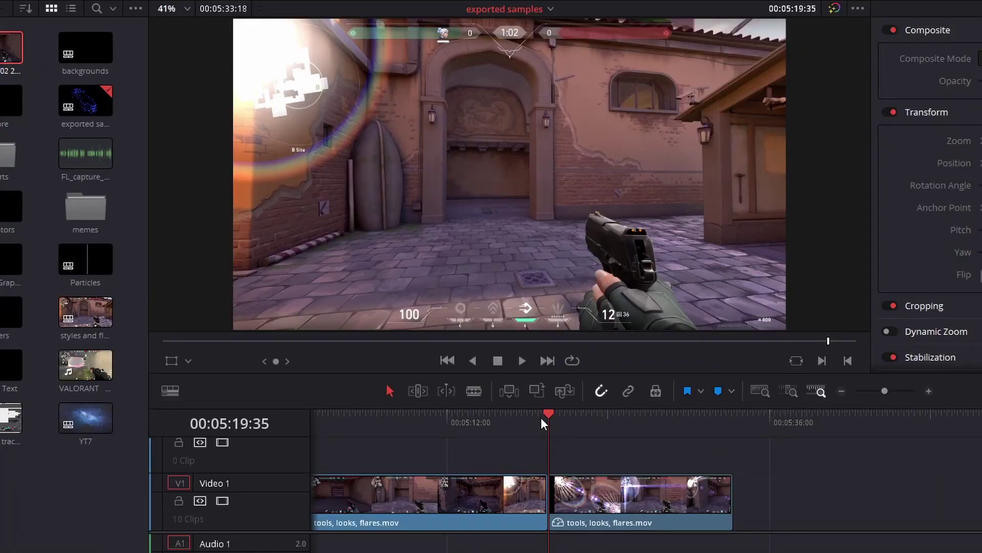
key("space")
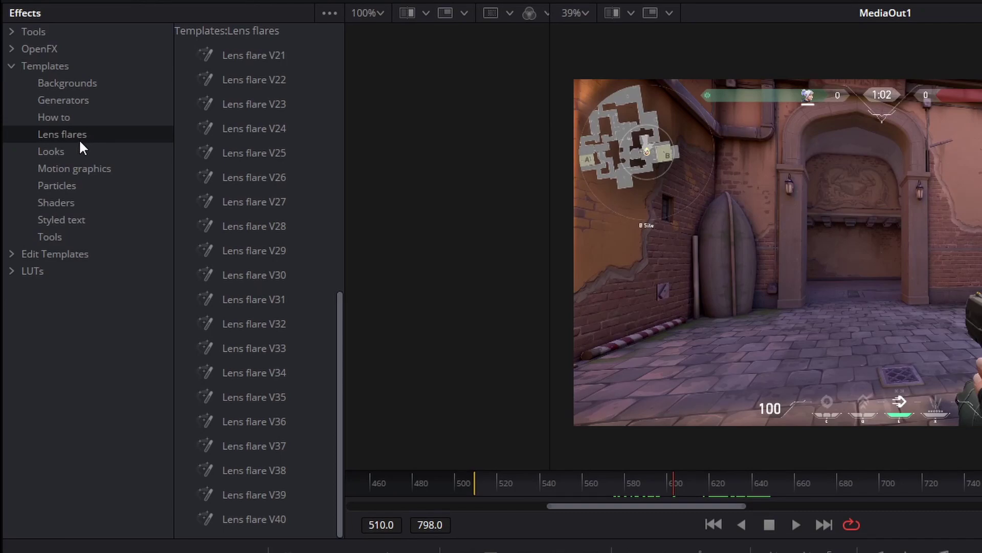
- Insert the Posterize look from Looks templates between MediaIn1 and MediaOut1
left_click(54, 154)
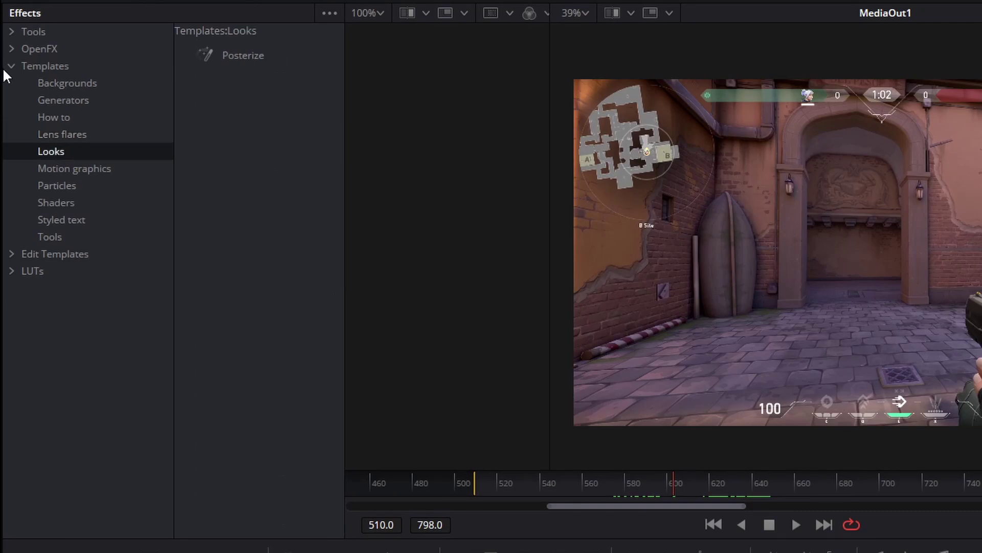
left_click(241, 57)
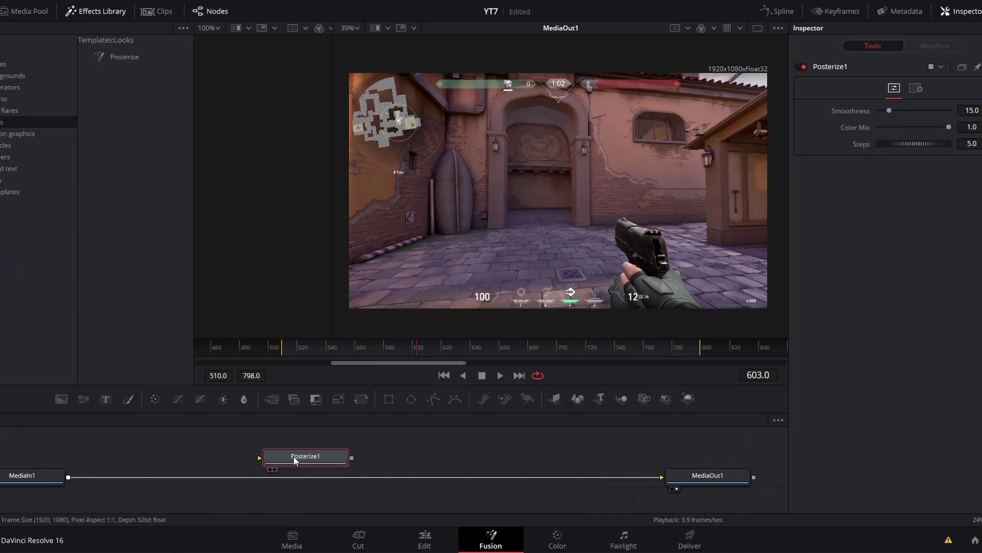
left_click_drag(294, 459, 358, 456)
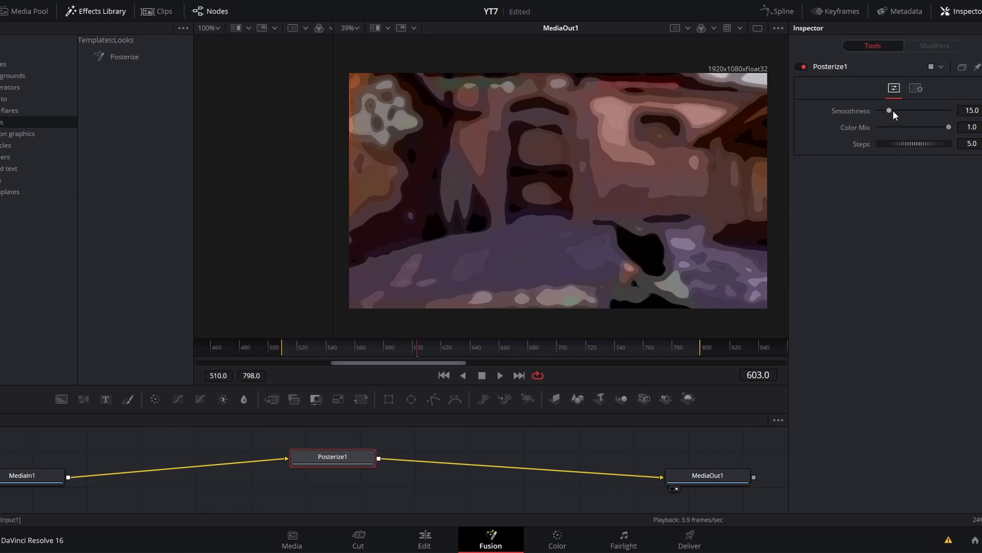
- Set Posterize Smoothness to 3.9 and raise Steps to about 18.4
left_click_drag(892, 111, 882, 112)
left_click_drag(914, 144, 936, 144)
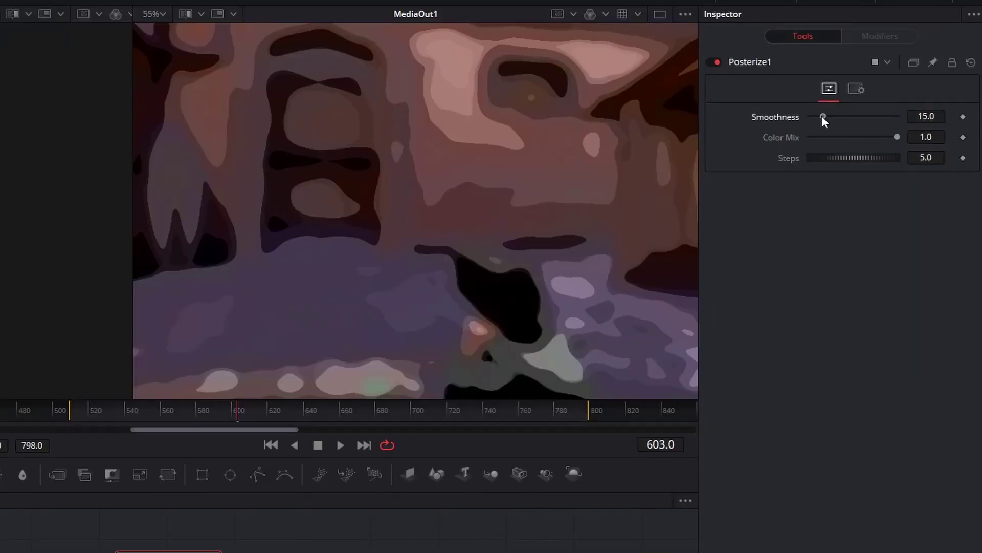
left_click_drag(888, 110, 881, 113)
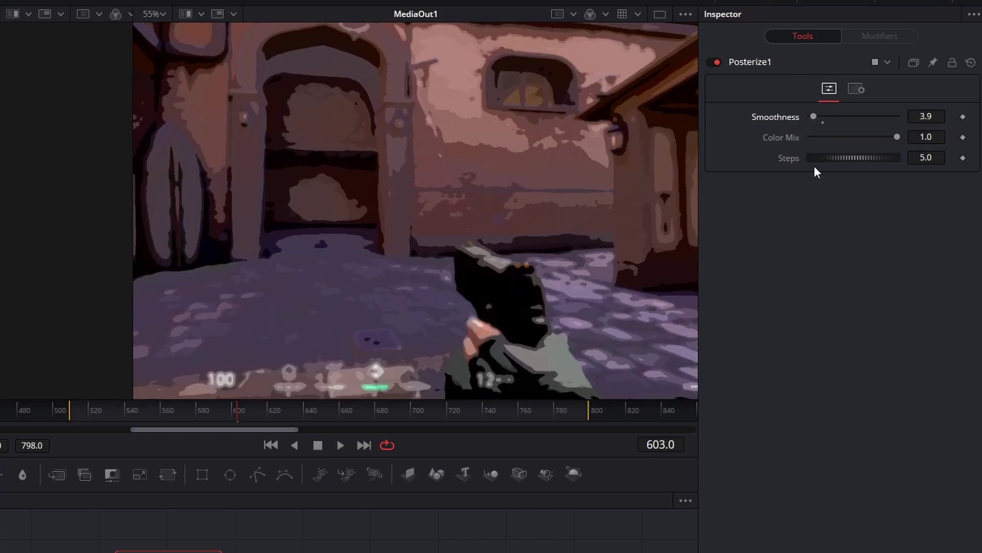
left_click_drag(821, 158, 879, 153)
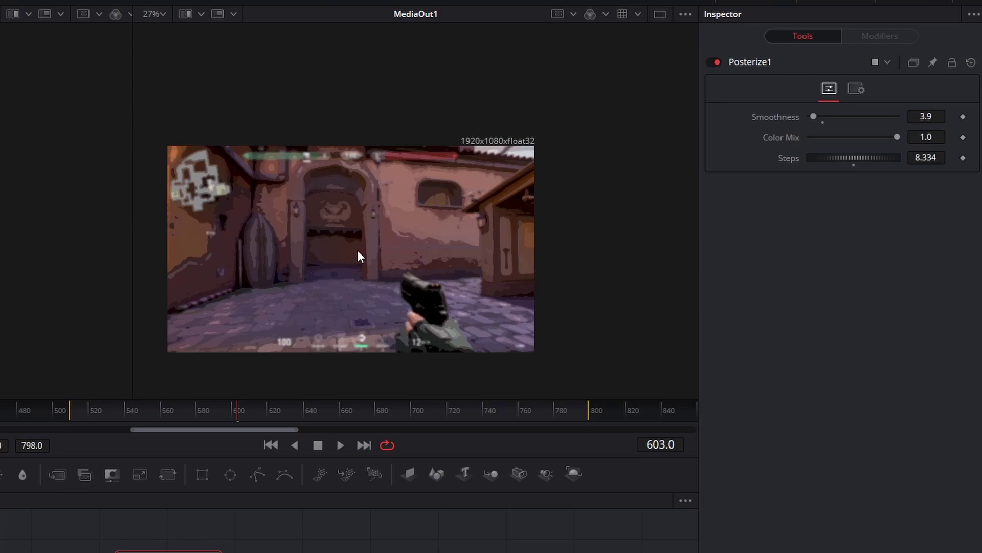
scroll(410, 263, "down", 3)
scroll(410, 264, "left", 3)
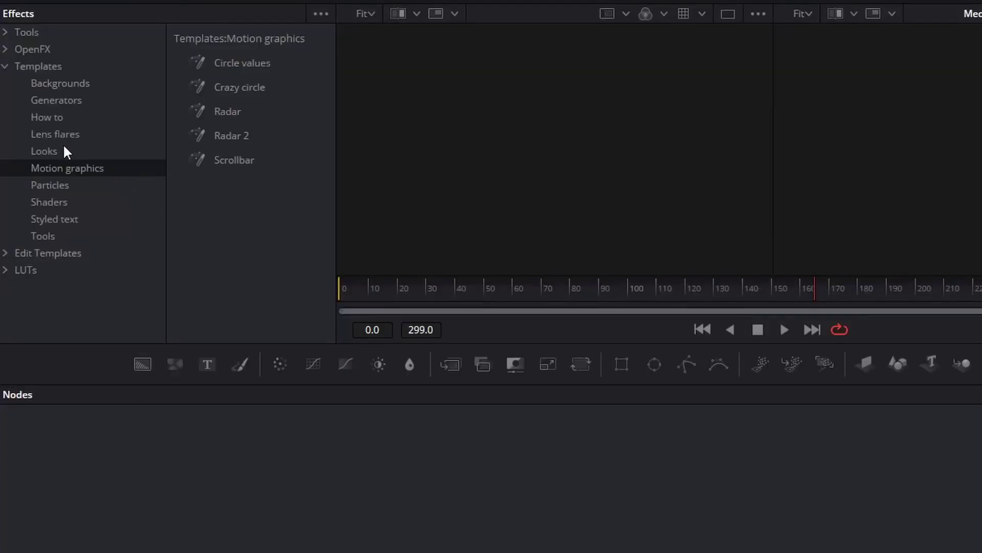
- Show the Motion graphics templates and inspect the radar's pEmitter1_2_1 and pPointForce1_1_1 nodes
left_click(62, 154)
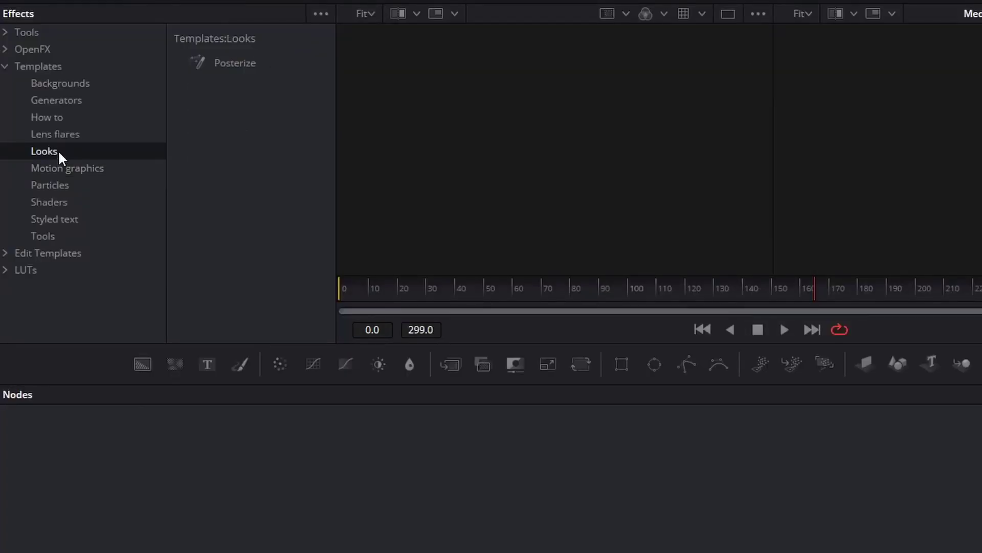
left_click(123, 174)
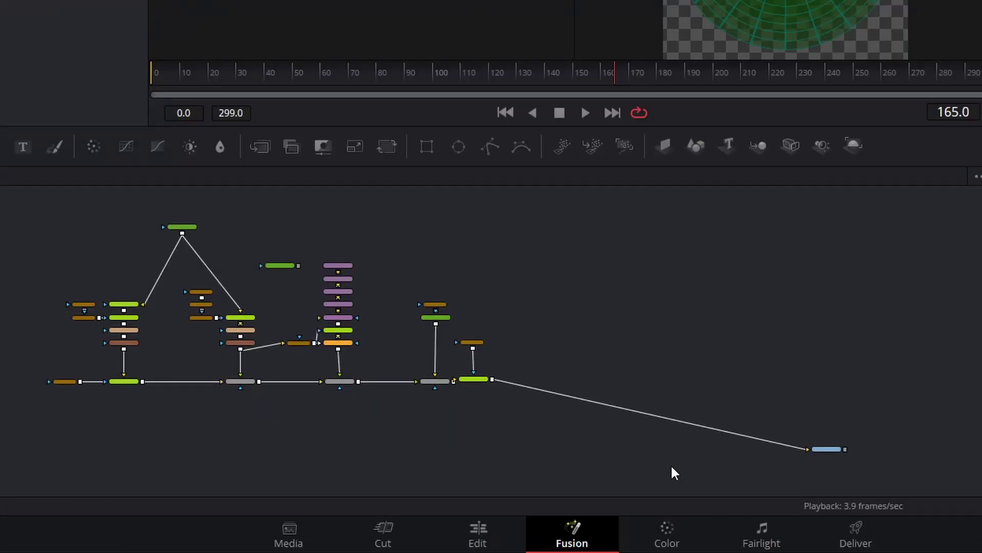
scroll(391, 322, "up", 5)
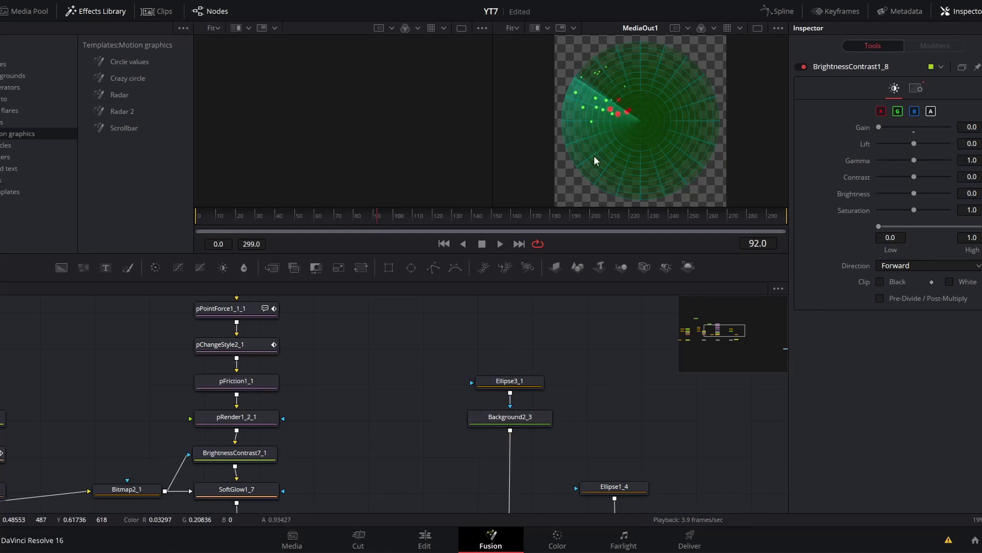
left_click_drag(370, 356, 382, 425)
left_click(233, 346)
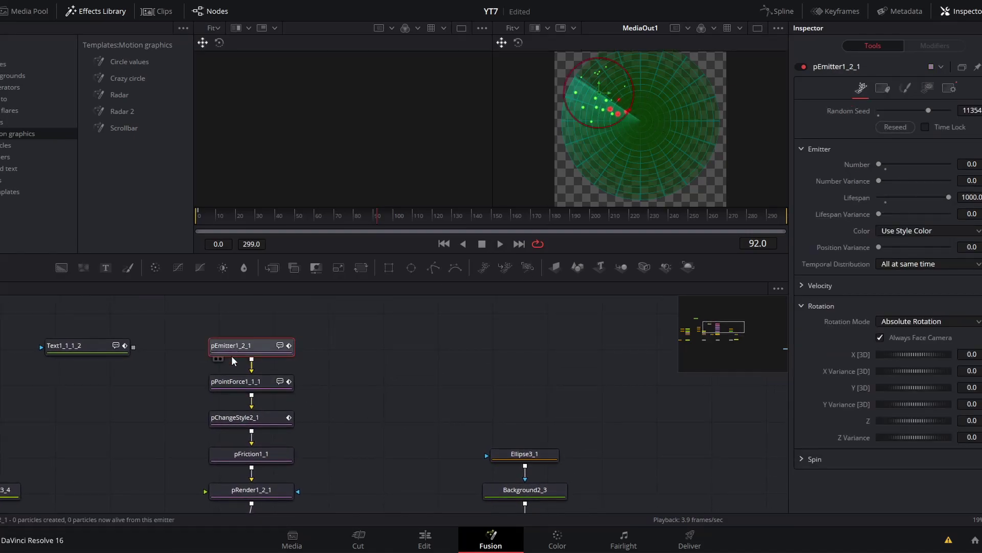
left_click(230, 381)
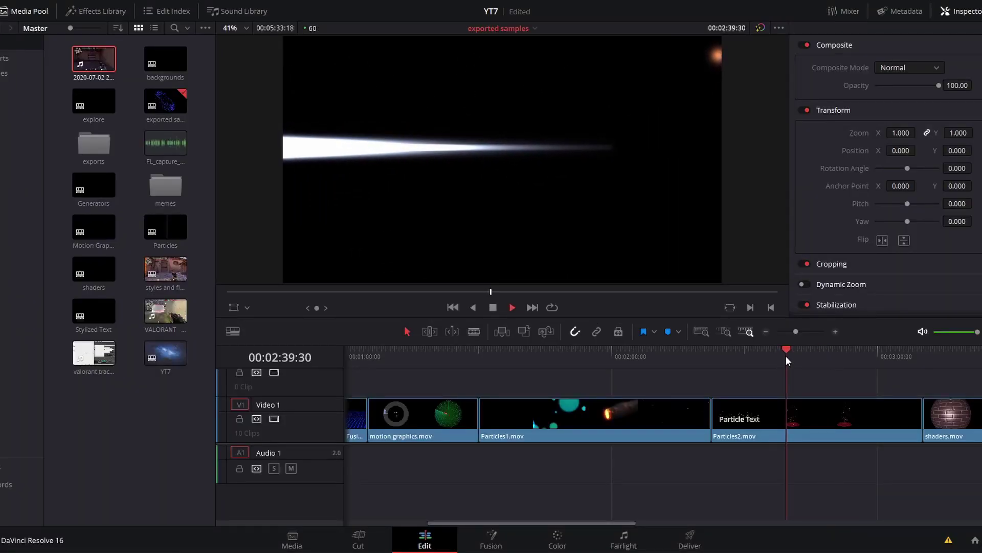
- Scrub the Edit timeline back to replay the Particle Text and earlier particles sample clips
left_click_drag(800, 355, 726, 361)
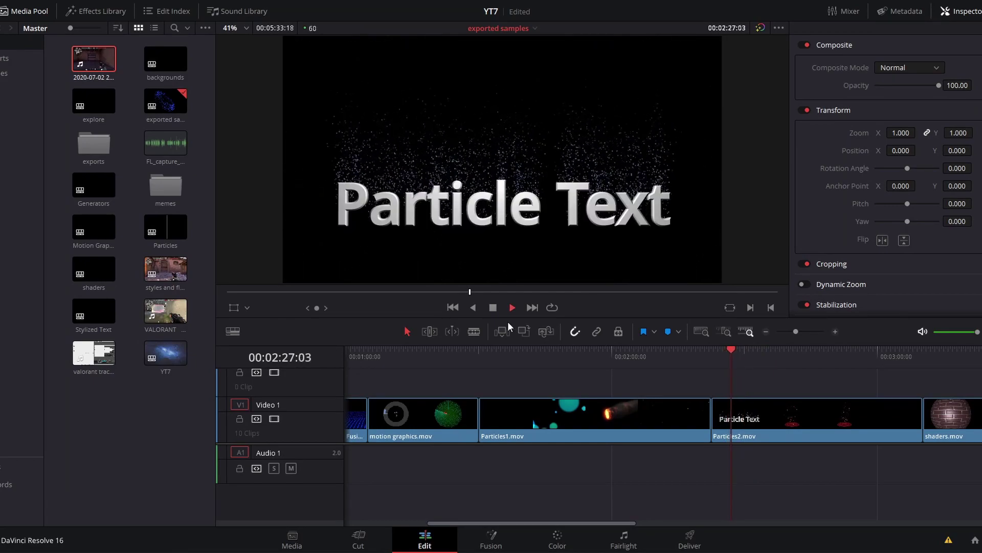
left_click(604, 355)
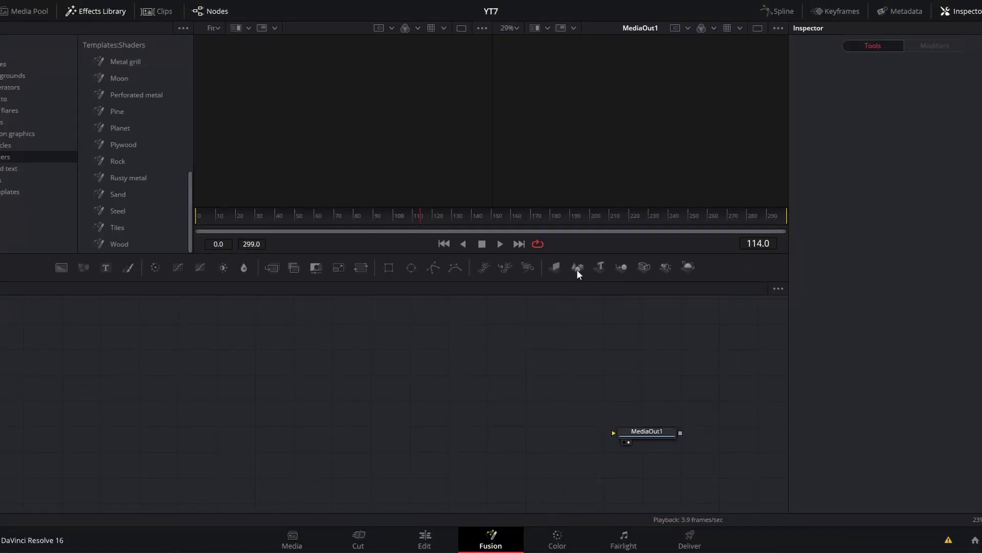
- Add a Shape3D1 node and set its shape type to Sphere
left_click(577, 269)
left_click_drag(546, 467, 380, 398)
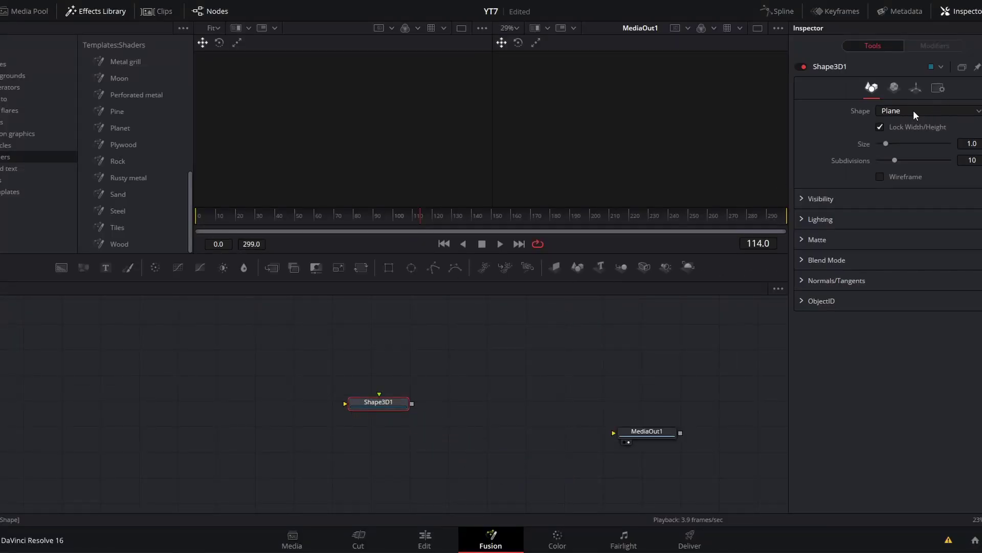
left_click(913, 110)
left_click(892, 148)
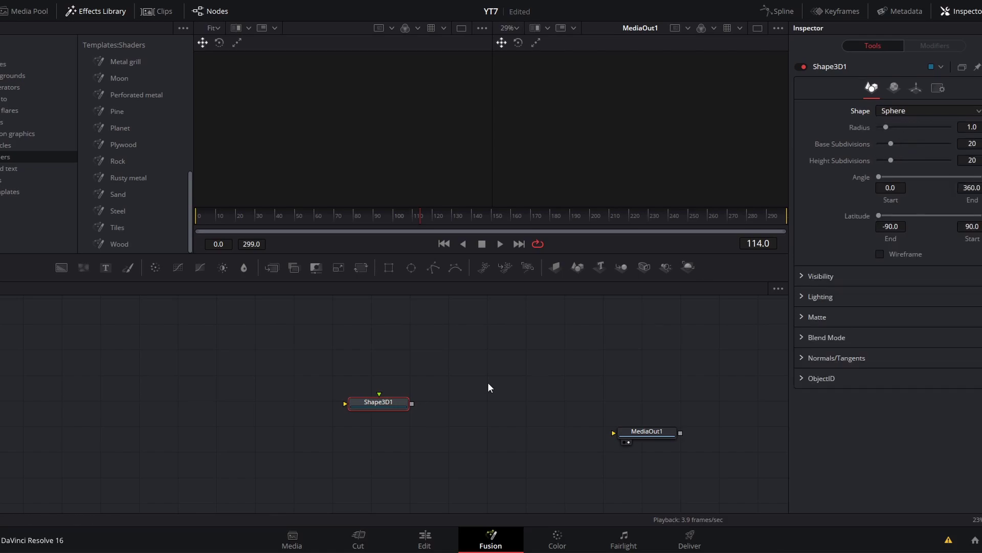
left_click_drag(384, 405, 397, 382)
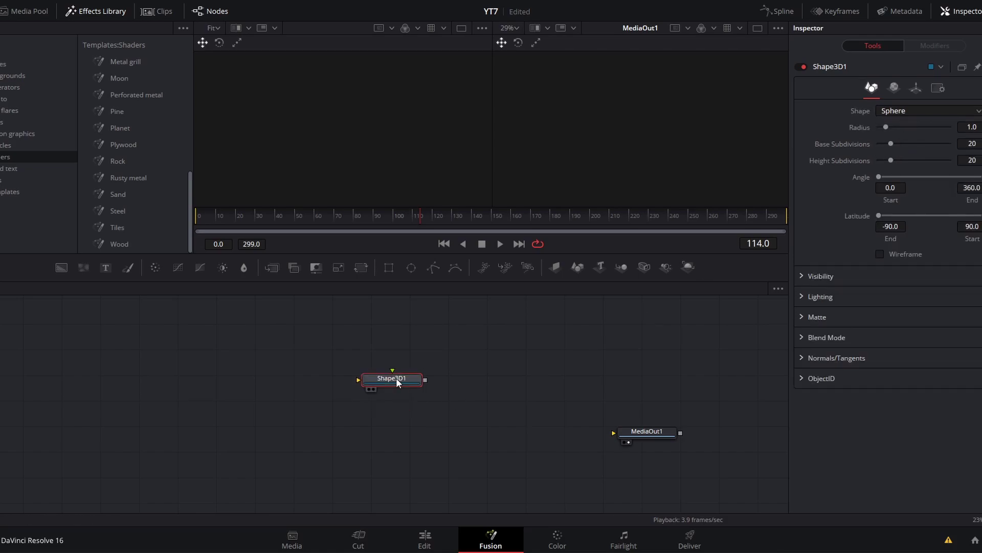
- Add Merge3D1, SpotLight1 and a Renderer 3D, wiring the renderer into MediaOut1
left_click(619, 267)
left_click_drag(477, 385, 500, 393)
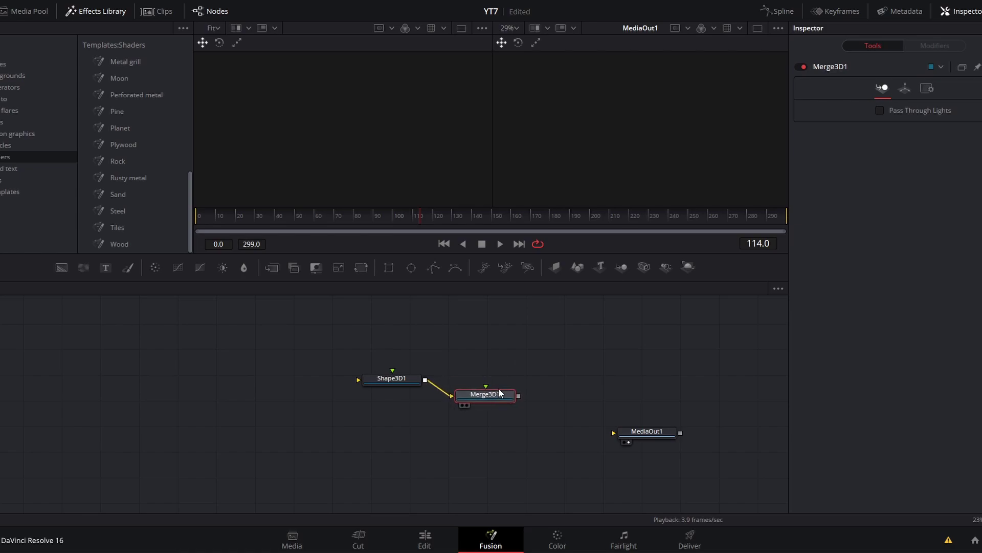
left_click(667, 267)
left_click_drag(408, 421, 497, 336)
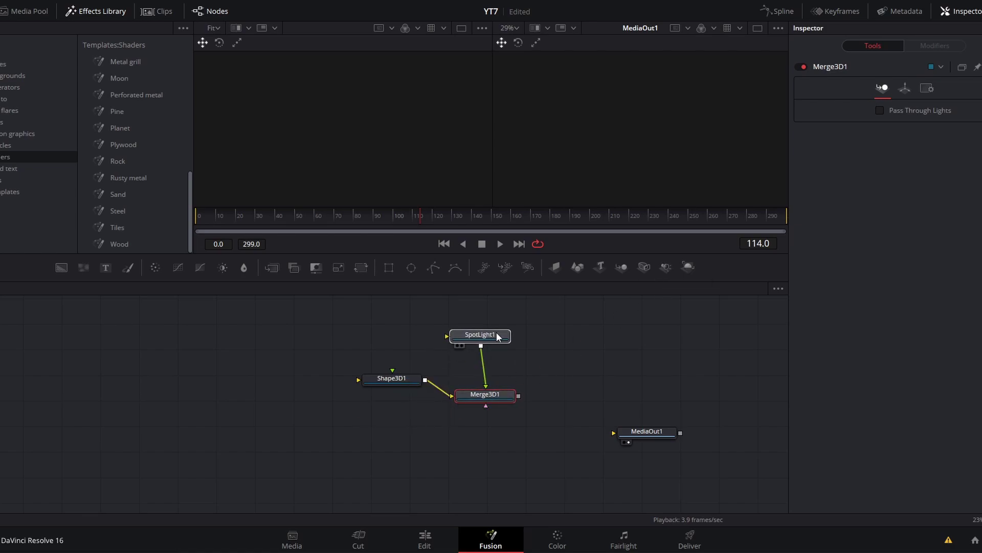
left_click(494, 398)
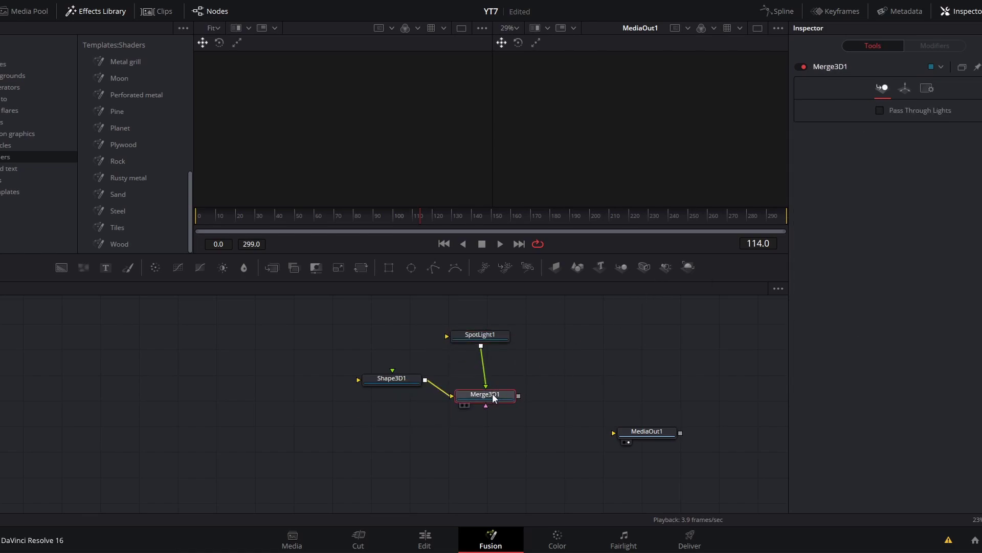
left_click(689, 267)
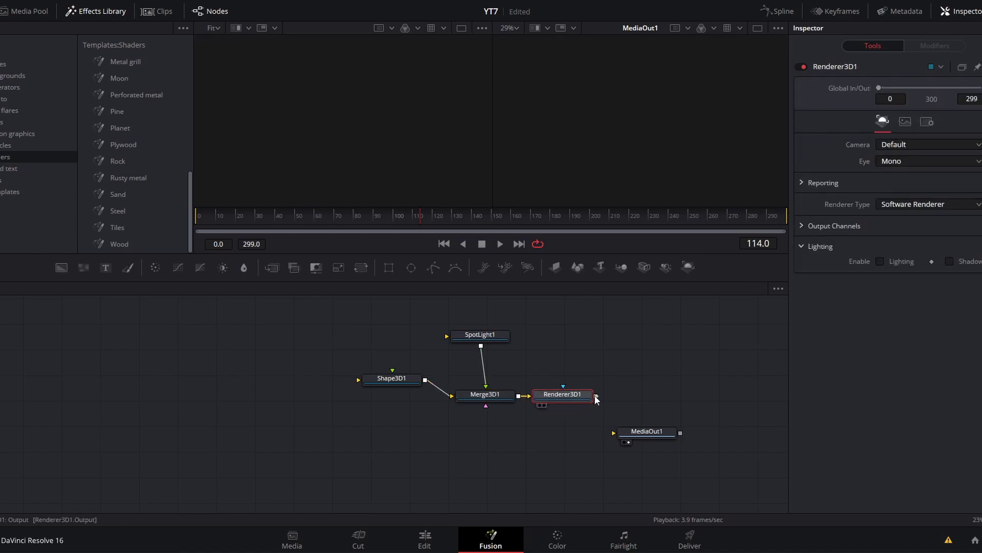
left_click_drag(597, 396, 654, 429)
- Apply the Rusty metal shader as the sphere's material and scrub to preview it
left_click_drag(392, 378, 383, 378)
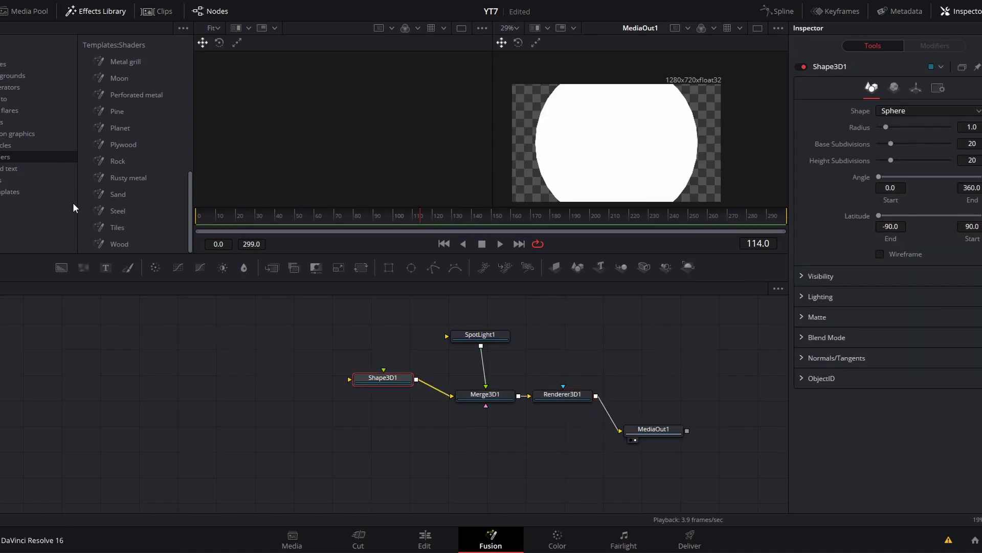
left_click_drag(130, 183, 318, 379)
left_click_drag(286, 339, 379, 379)
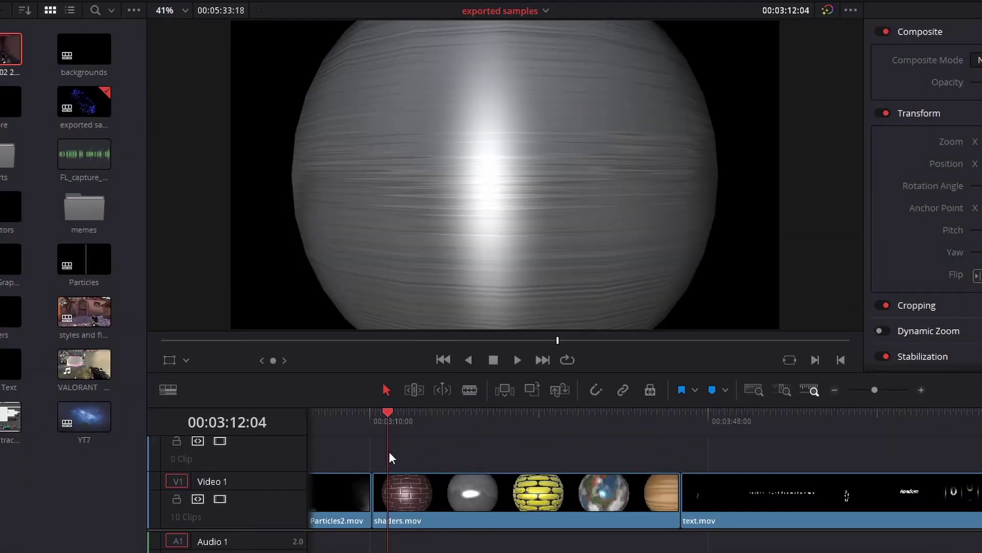
left_click_drag(389, 453, 649, 469)
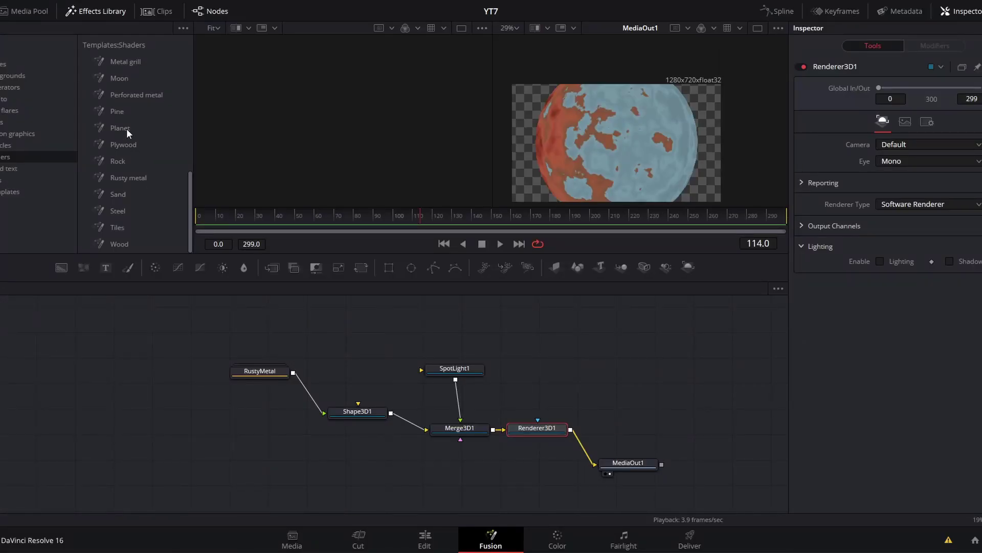
- Replace RustyMetal with the Planet shader, then lower Cloud Density and adjust Land Drift
left_click_drag(305, 332, 227, 378)
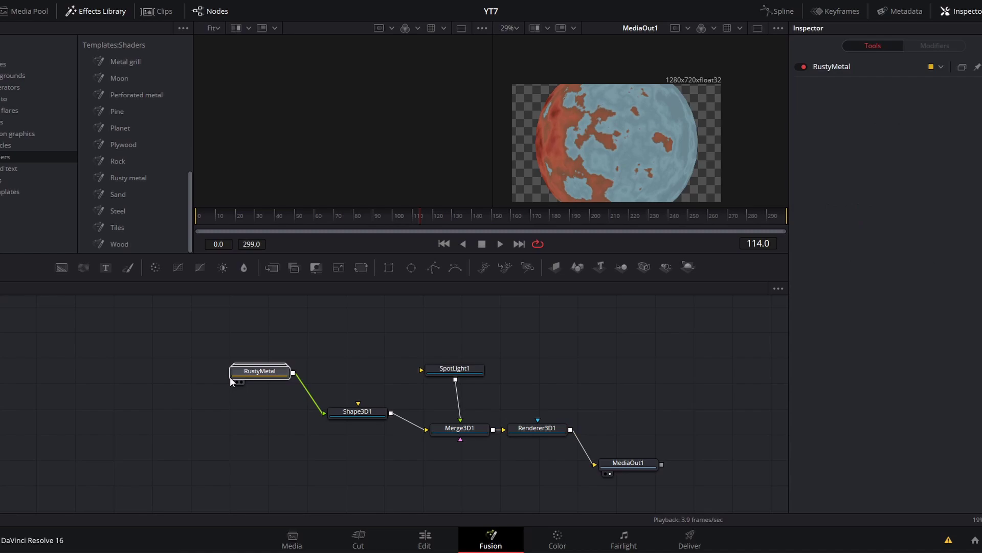
key("Delete")
left_click_drag(124, 127, 339, 408)
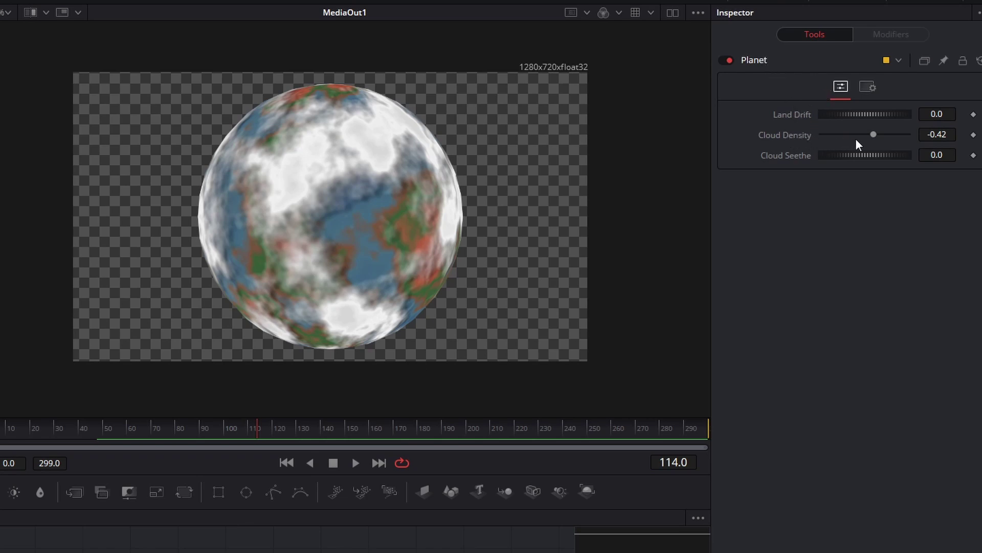
left_click_drag(873, 134, 878, 157)
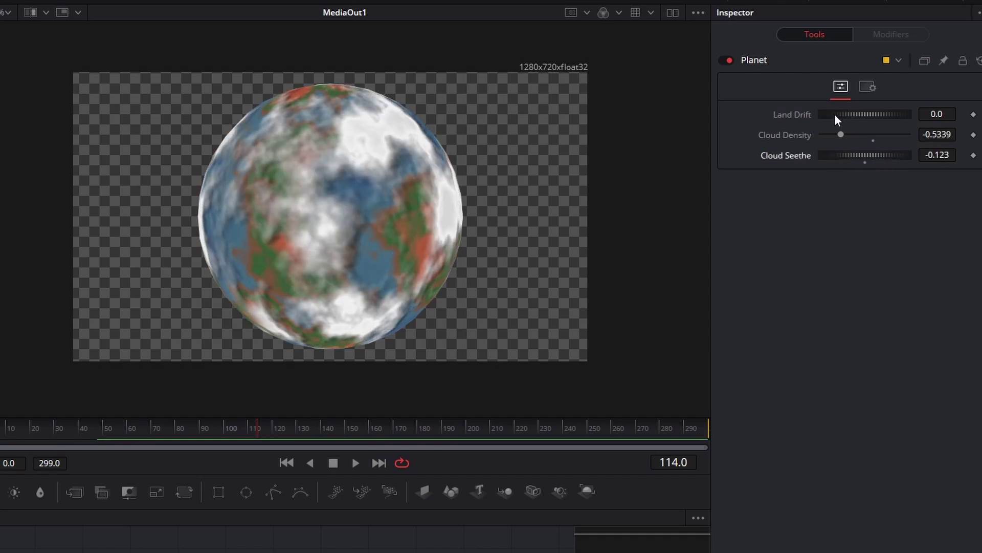
left_click_drag(835, 116, 880, 117)
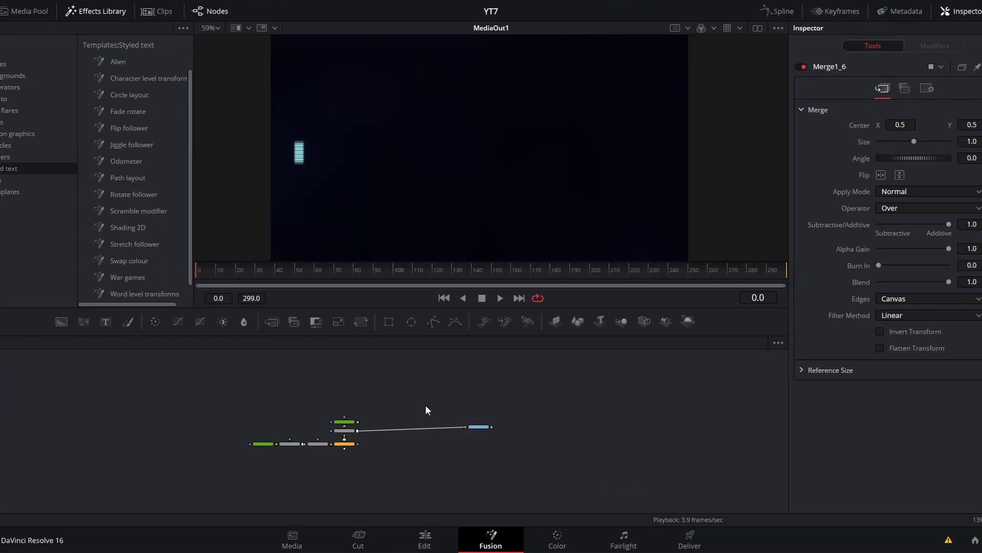
- Play the War games 'SHALL WE PLAY A GAME?' text and stop with the full text showing
key("space")
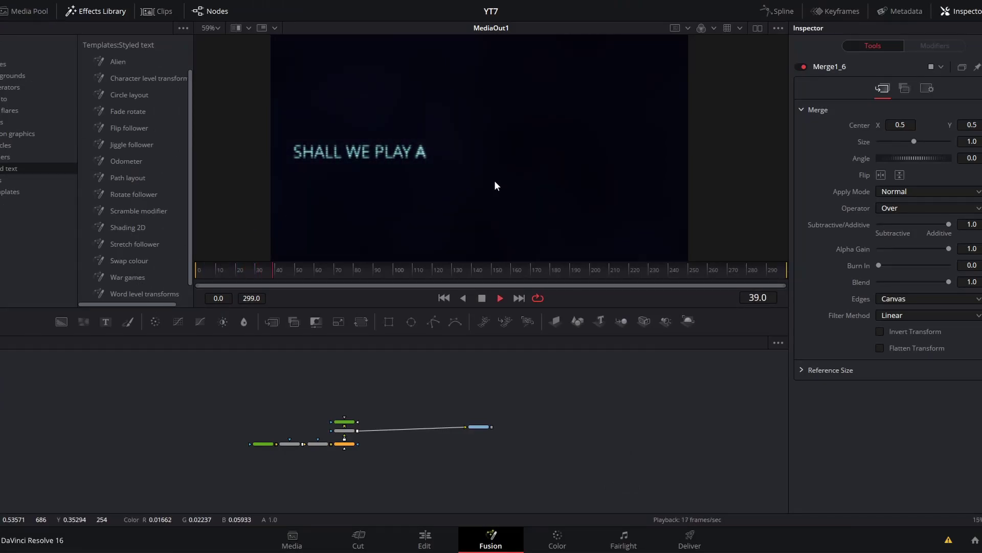
key("space")
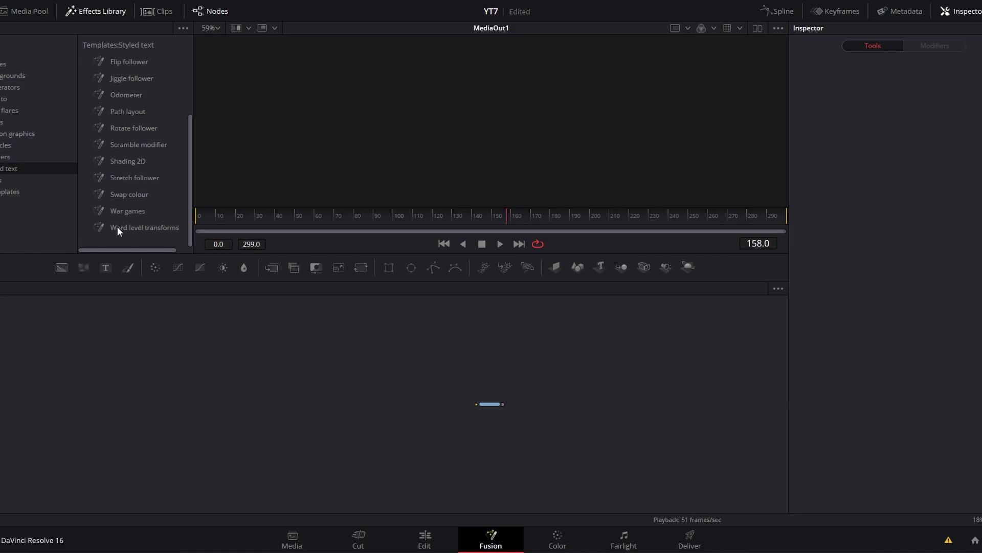
- Add Word level transforms text and rotate each word around its Y axis until straight
left_click_drag(130, 229, 156, 266)
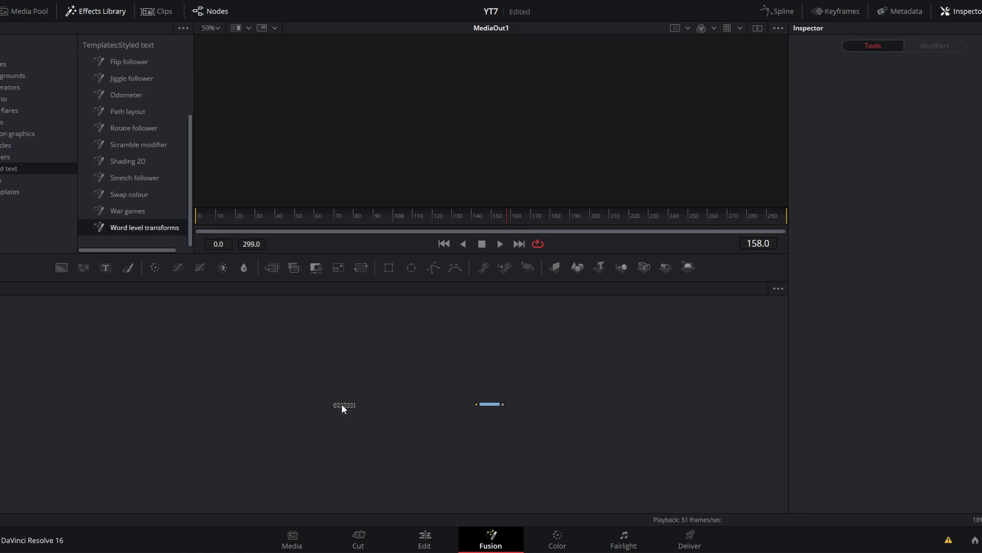
left_click_drag(342, 404, 375, 382)
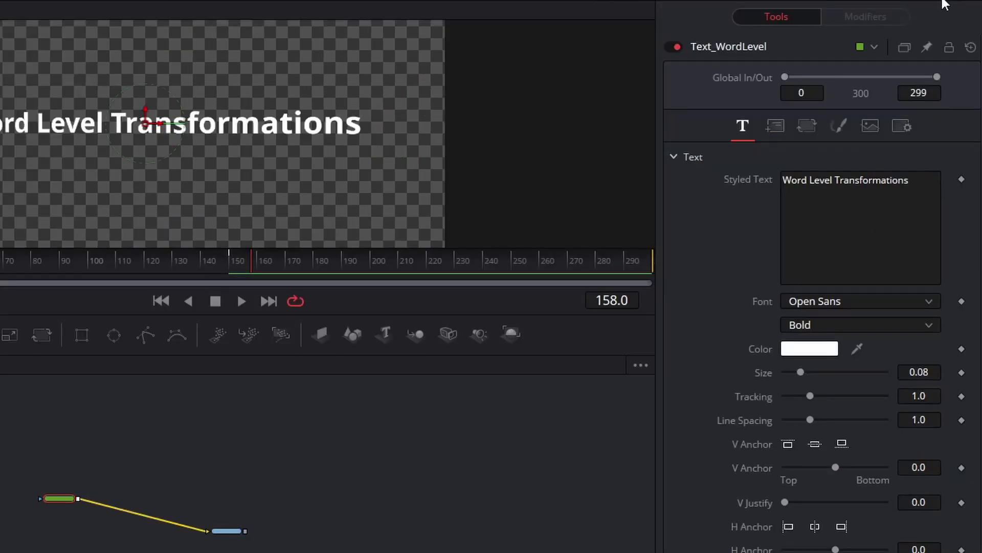
left_click(777, 130)
left_click(804, 126)
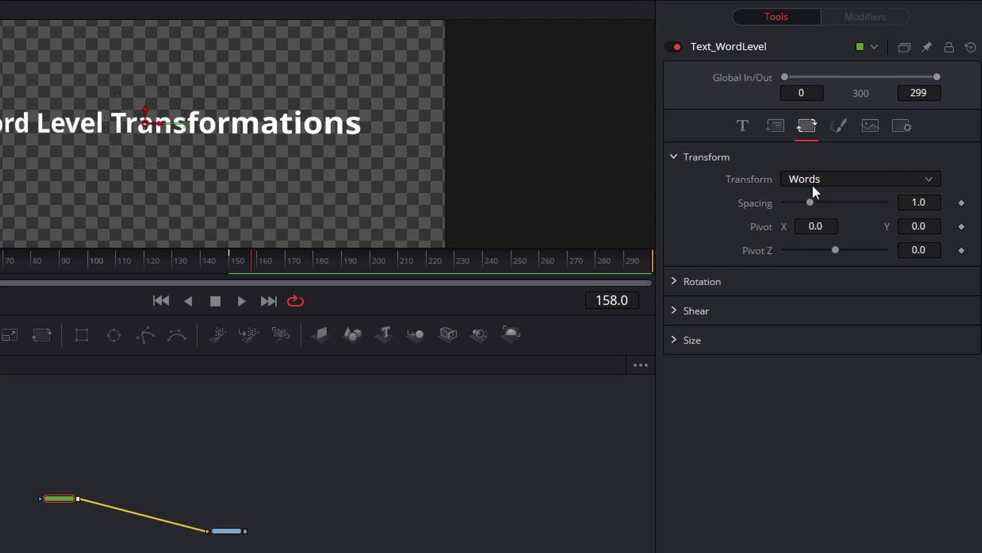
left_click(702, 282)
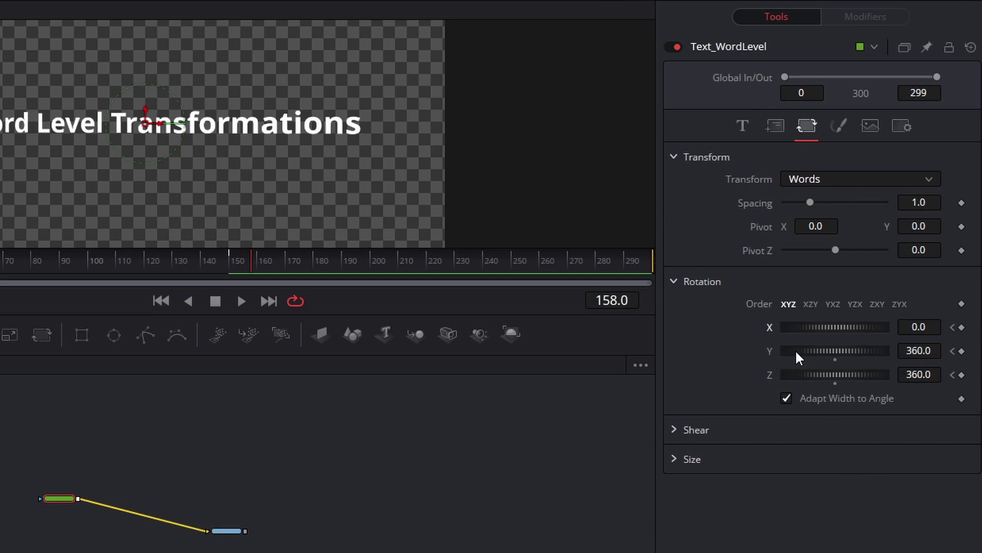
mouse_move(797, 352)
left_mouse_down()
mouse_move(812, 351)
mouse_move(789, 350)
left_mouse_up()
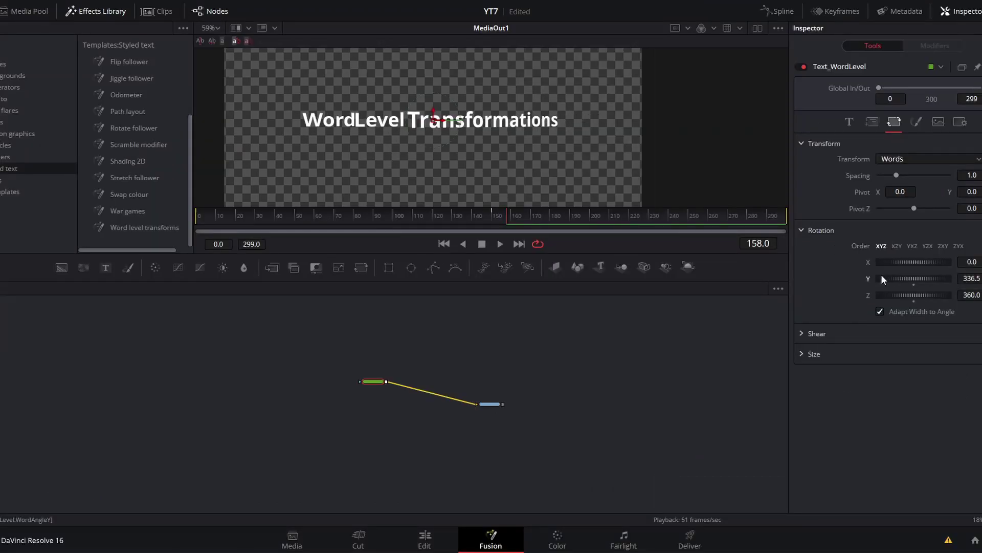
mouse_move(881, 275)
left_mouse_down()
mouse_move(870, 274)
mouse_move(892, 277)
left_mouse_up()
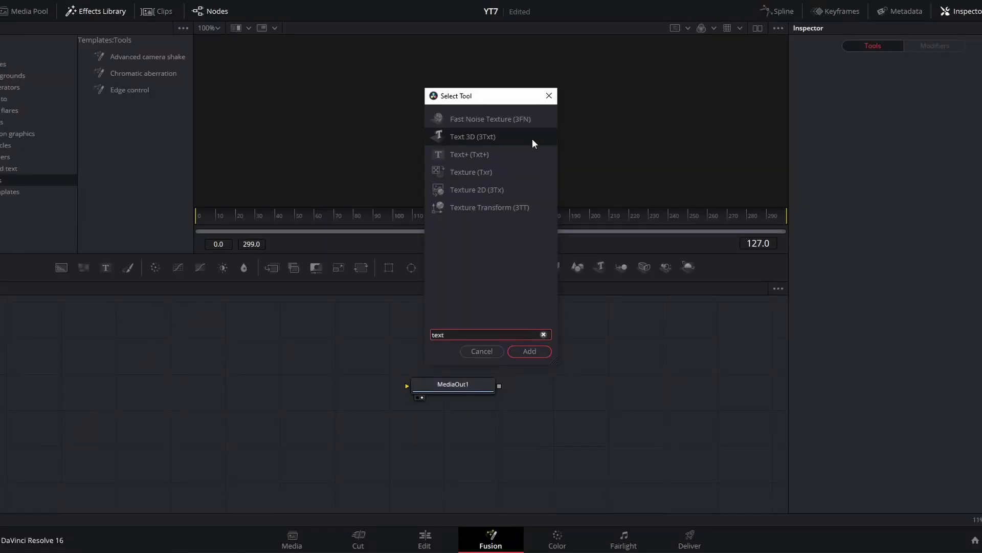
- Add a Text+ node and move MediaOut1 further right to make room
type("+")
left_click(528, 351)
left_click_drag(444, 388, 563, 401)
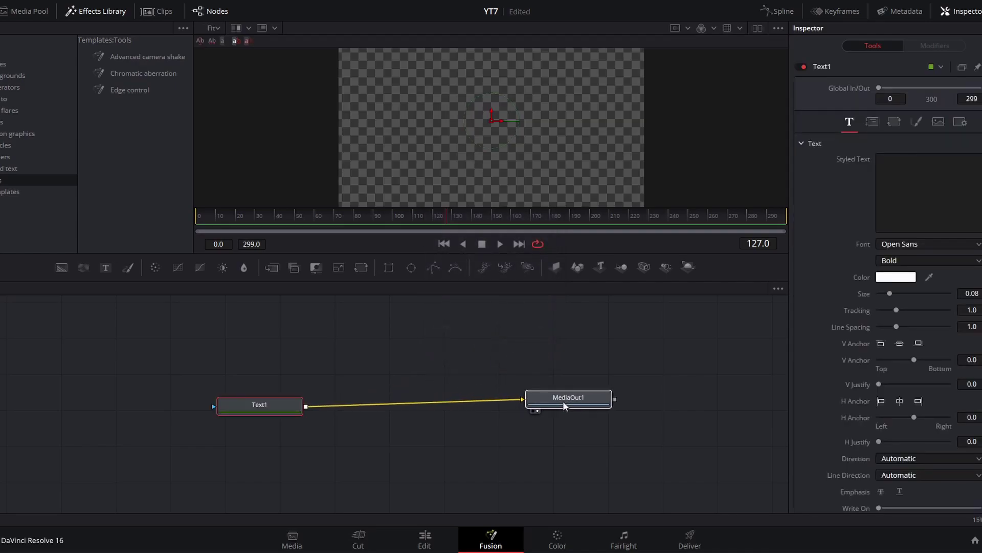
- Insert Chromatic aberration after Text1, raise it to 0.09, and select both nodes
left_click_drag(143, 73, 385, 394)
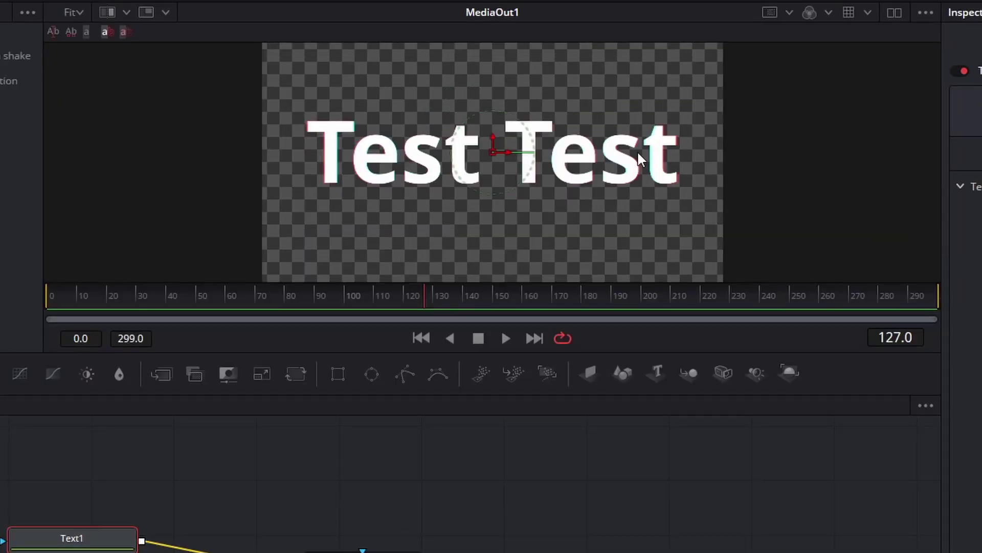
scroll(329, 182, "up", 5)
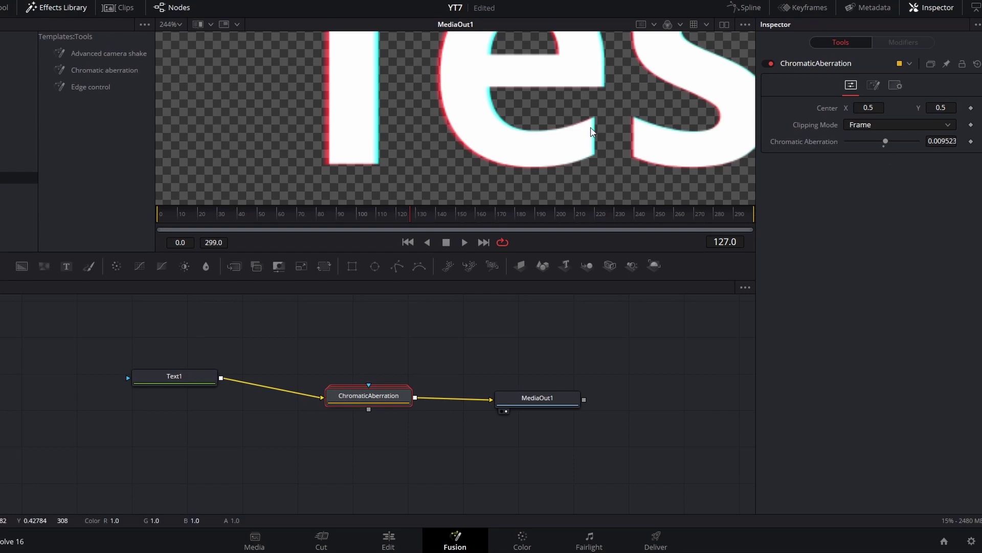
scroll(592, 132, "down", 5)
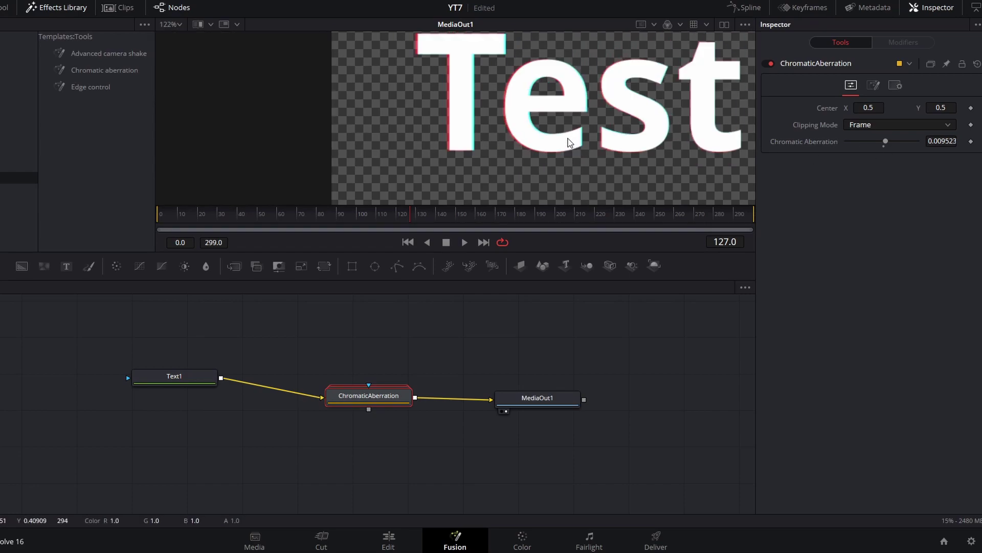
left_click_drag(886, 141, 918, 144)
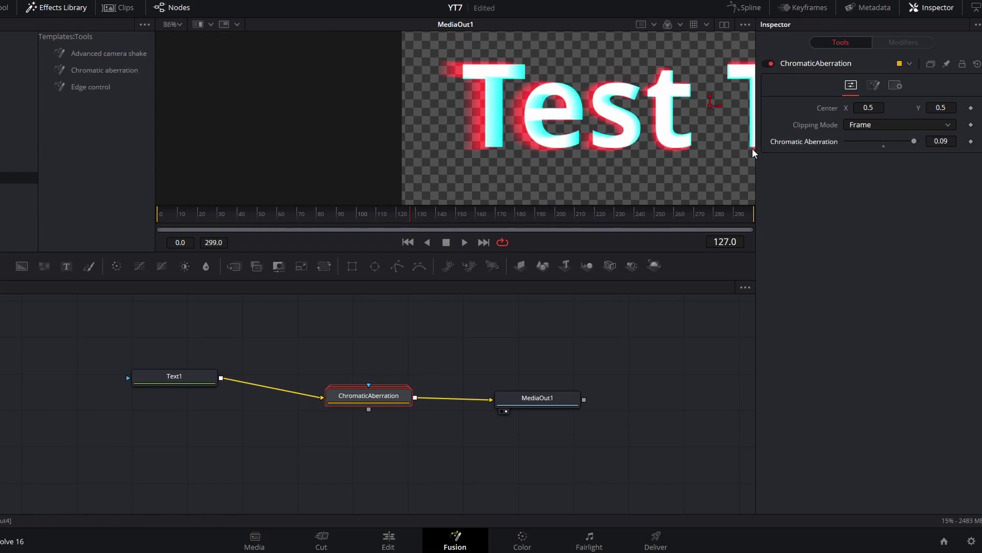
left_click_drag(747, 128, 494, 156)
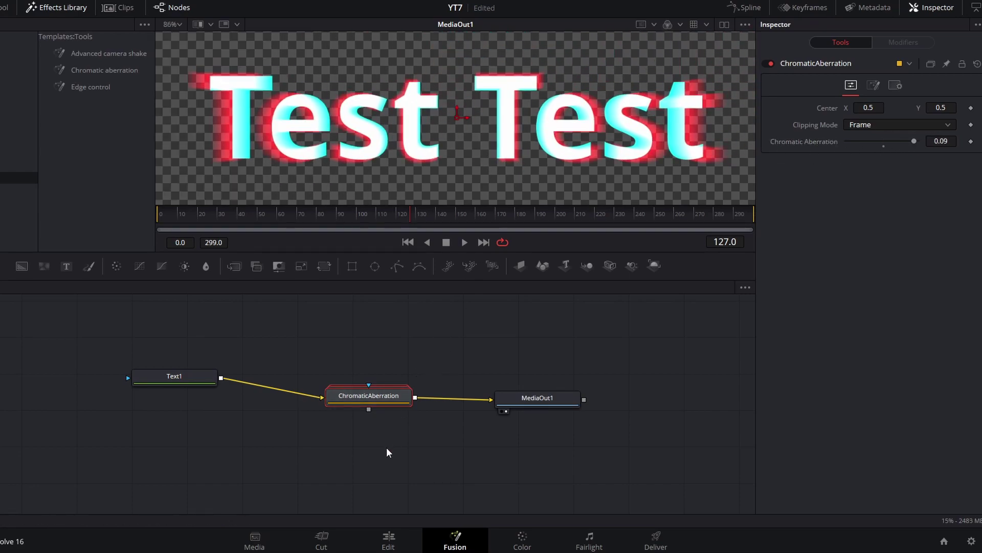
left_click_drag(387, 448, 159, 341)
- Delete the text test nodes and reopen the gameplay clip's composition in Fusion
key("Delete")
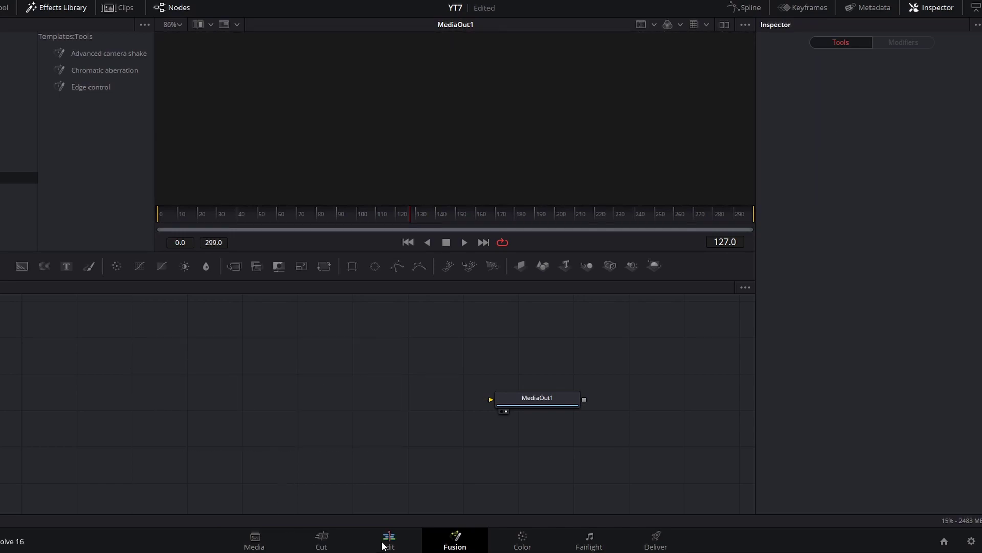
left_click(385, 542)
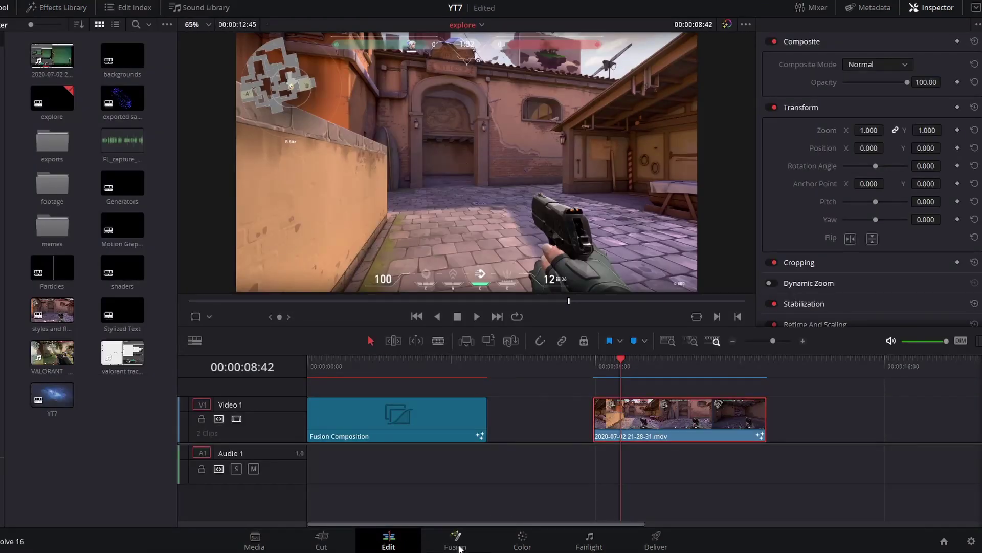
left_click(461, 545)
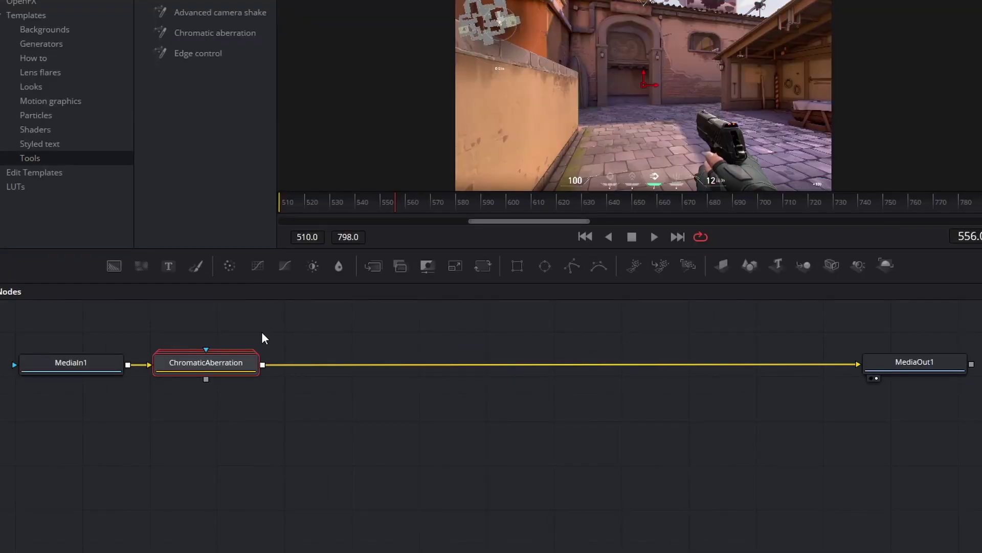
- Preview stronger Chromatic aberration between MediaIn1 and MediaOut1, then delete the node
left_click_drag(220, 358, 389, 356)
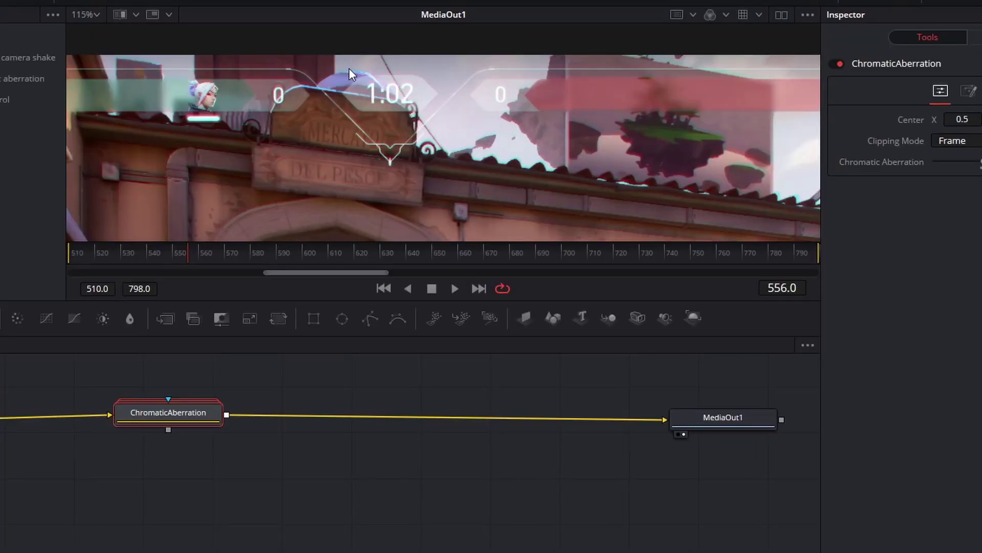
left_click_drag(978, 163, 981, 161)
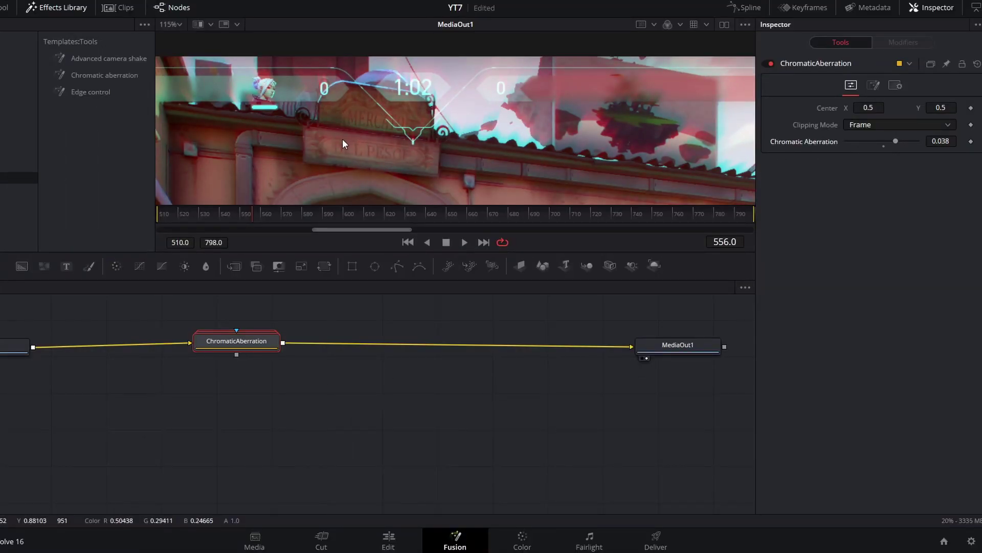
scroll(343, 139, "down", 4)
scroll(244, 100, "up", 2)
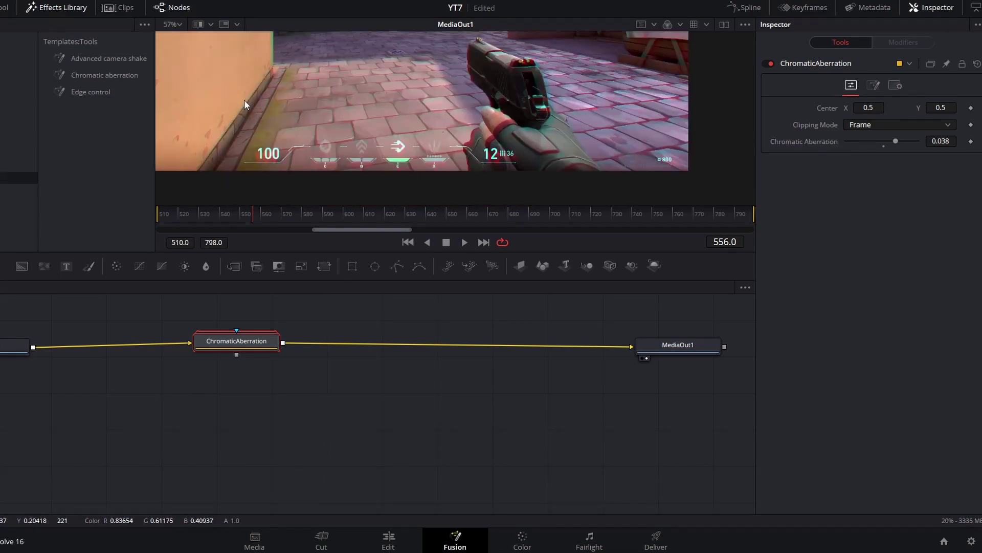
key("Delete")
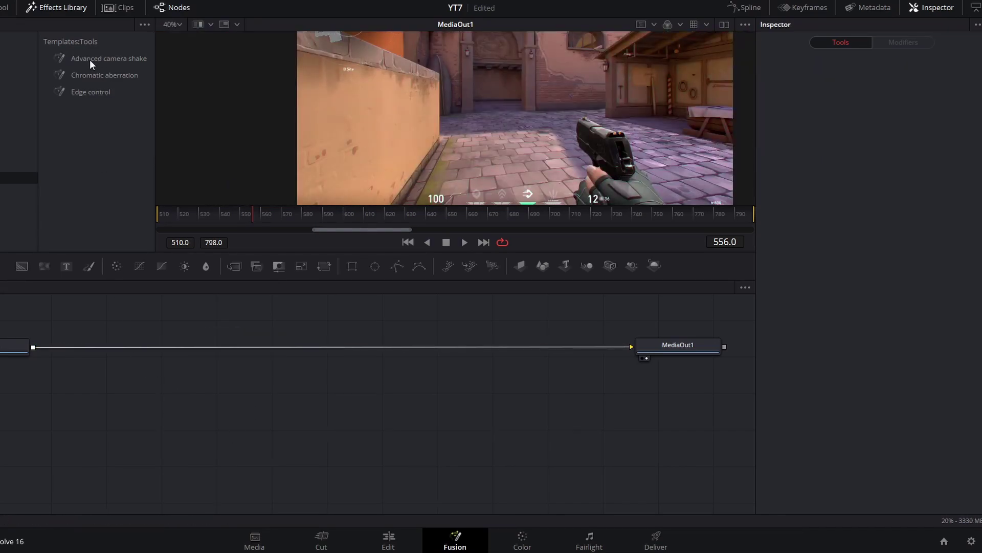
- Insert Advanced camera shake between MediaIn1 and MediaOut1, then play and stop the clip
left_click_drag(90, 60, 314, 361)
scroll(297, 93, "down", 2)
key("space")
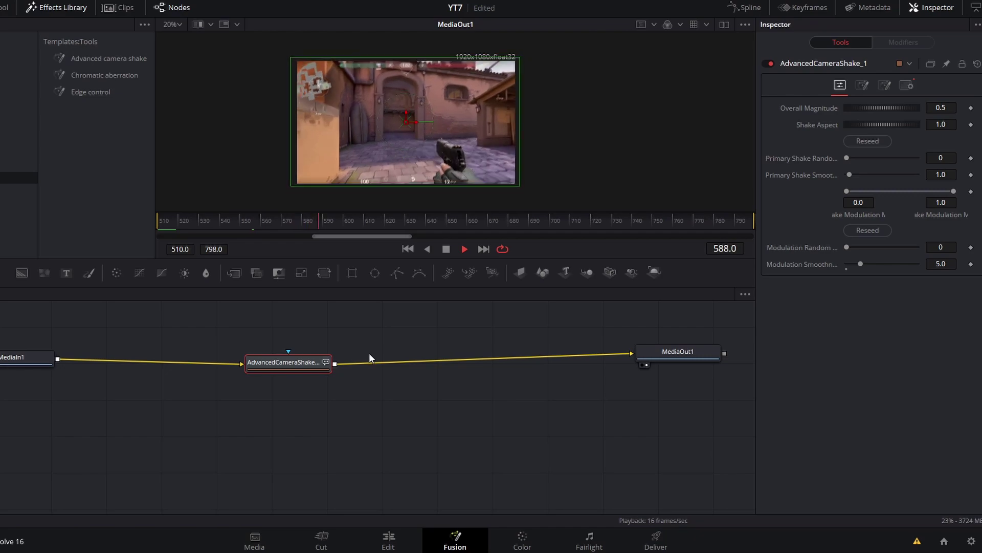
key("space")
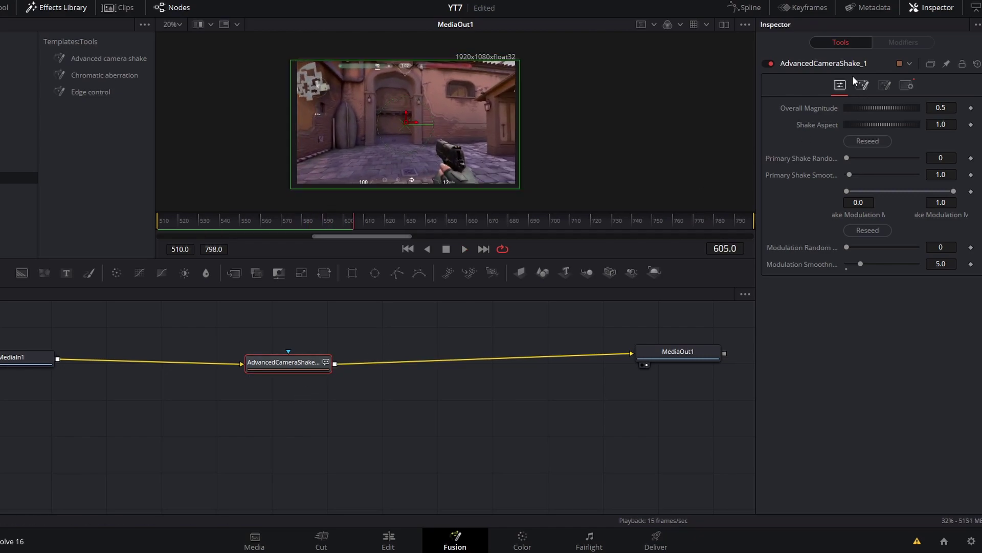